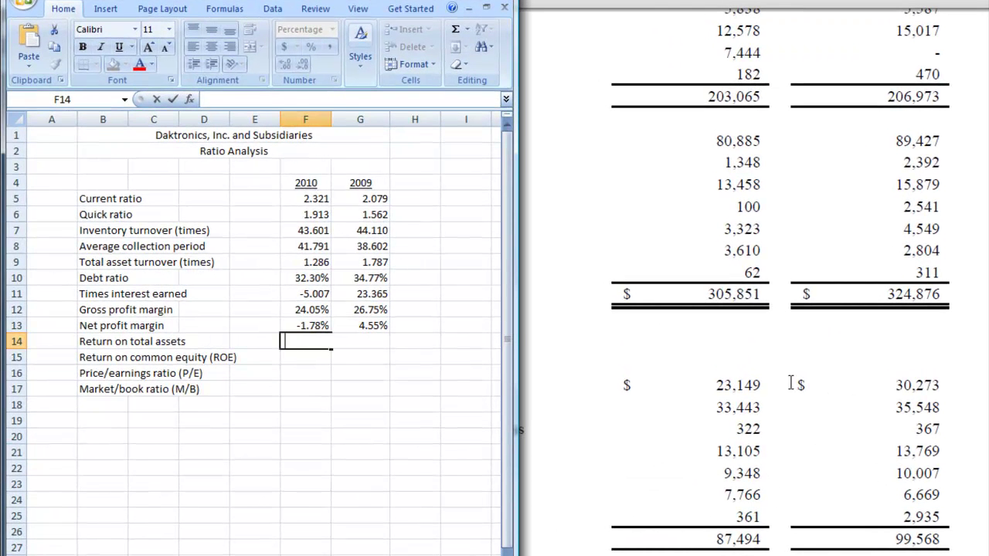
Highlight the 2010 net loss in the PDF's statement of operations and begin Excel's 2010 return on total assets formula with =-6989/.
click(791, 382)
scroll(842, 413, down, 6)
scroll(842, 413, down, 10)
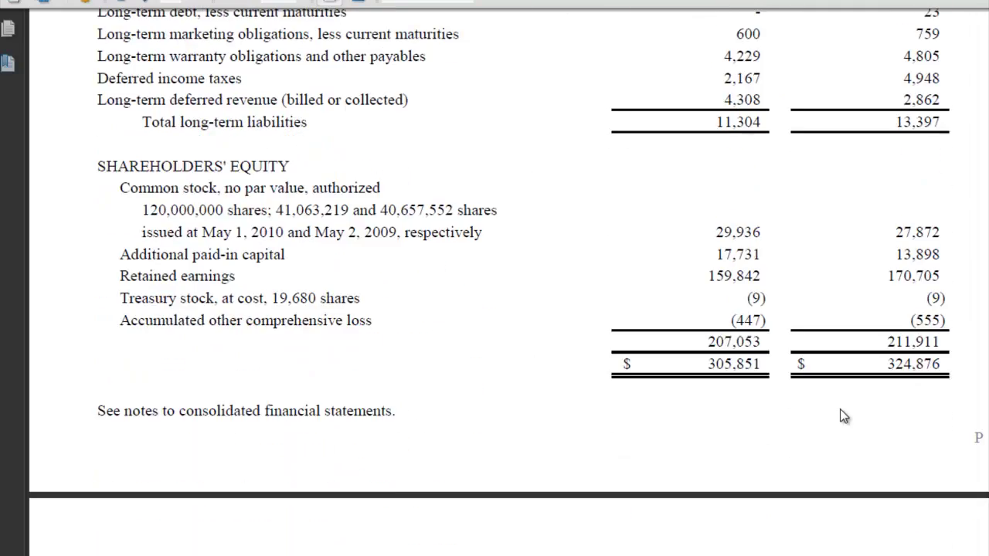
scroll(850, 434, down, 4)
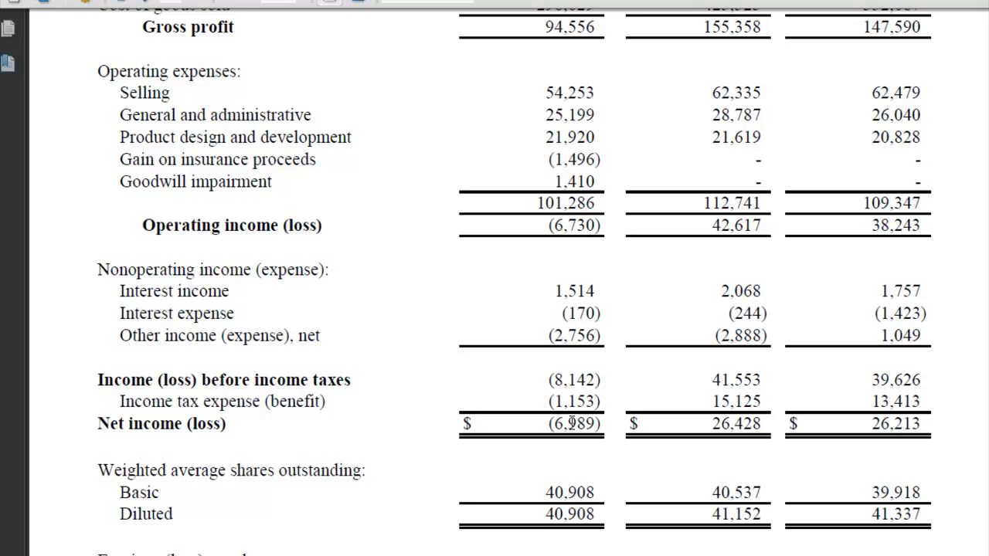
double_click(572, 422)
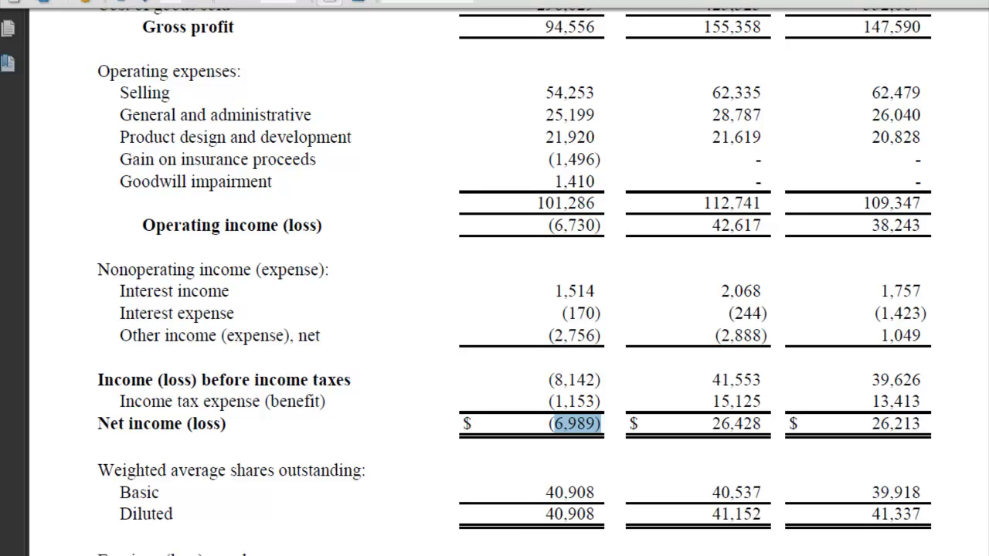
key(alt+Tab)
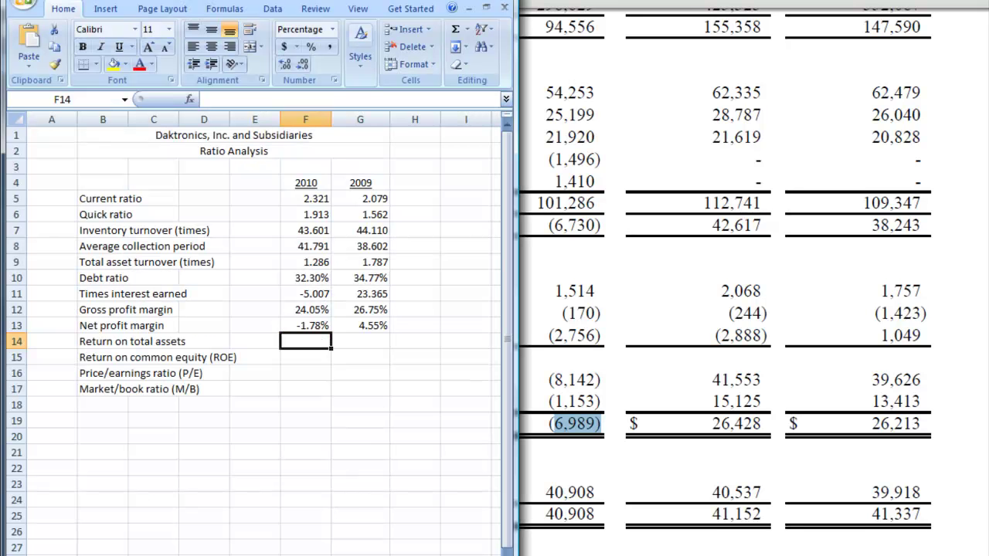
text(=)
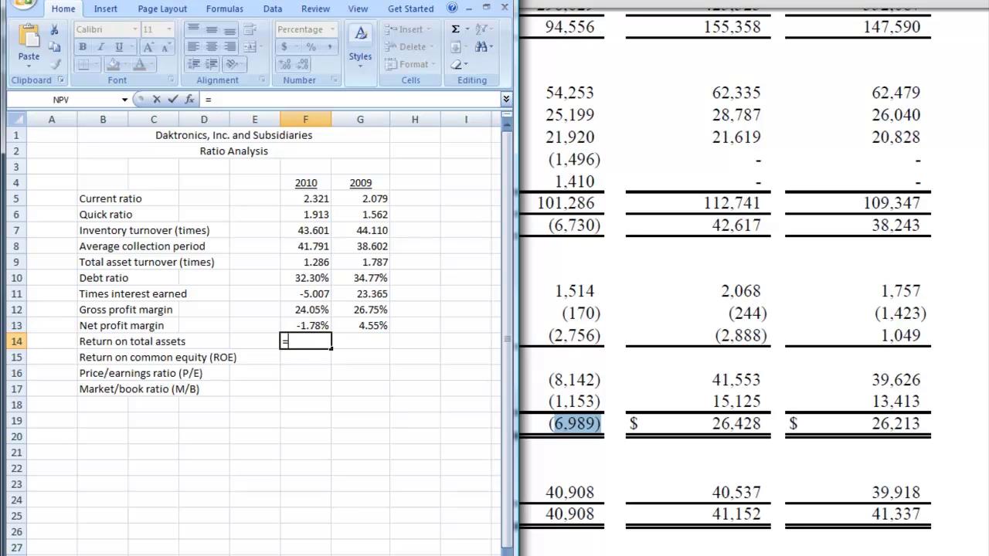
text(-6989/)
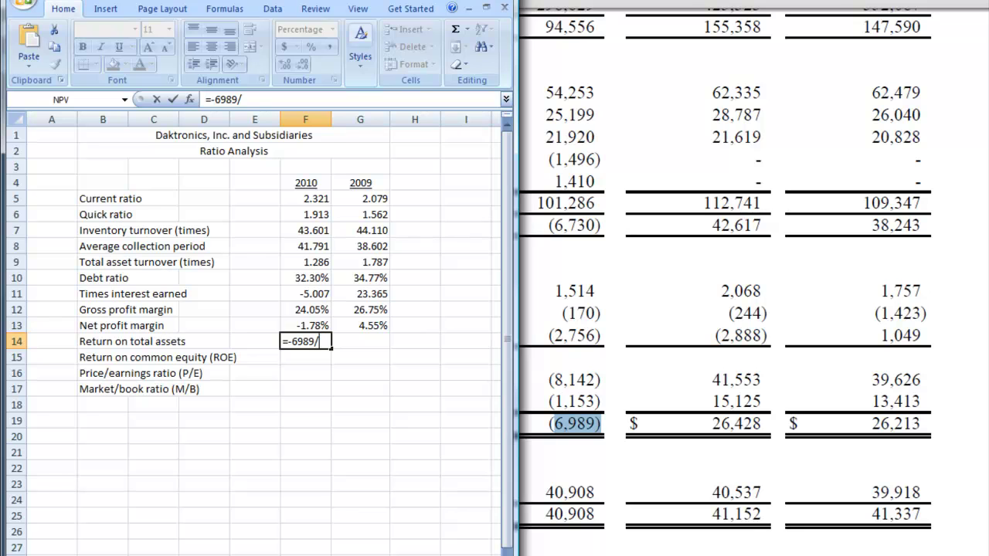
Highlight total assets on the PDF's balance sheet and complete the 2010 return on total assets formula in Excel as =-6989/305851.
click(933, 286)
scroll(933, 285, up, 10)
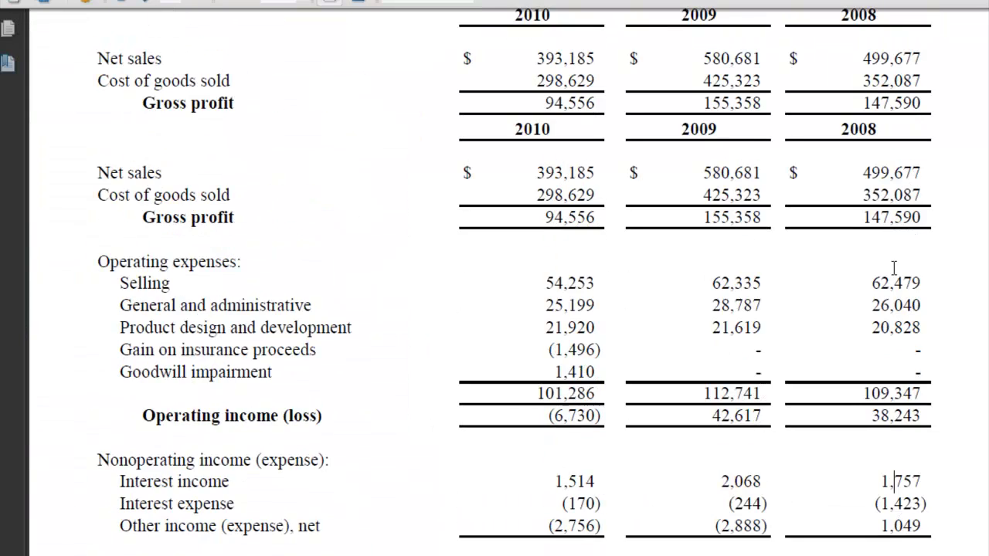
scroll(894, 269, up, 10)
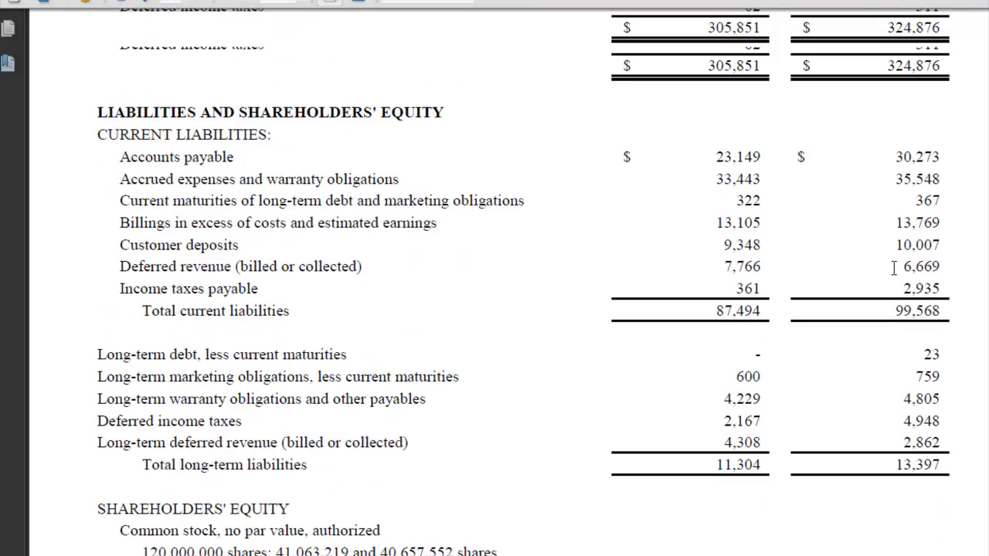
scroll(745, 448, up, 10)
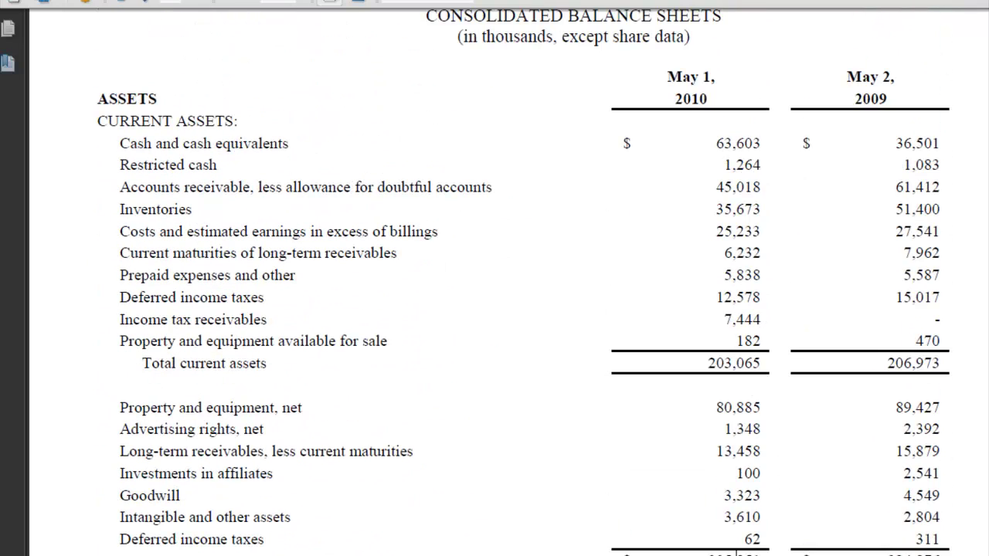
drag(738, 551, 927, 555)
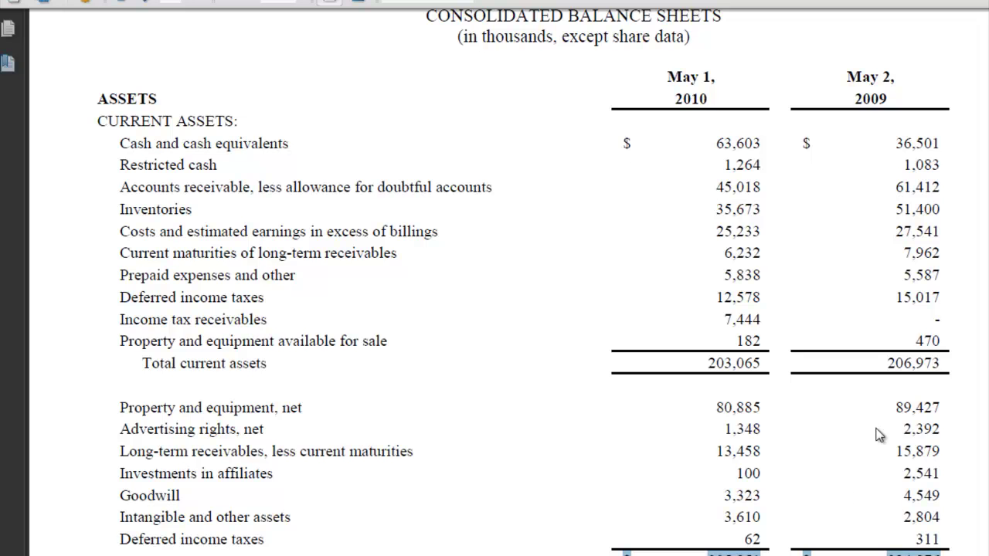
scroll(881, 434, down, 2)
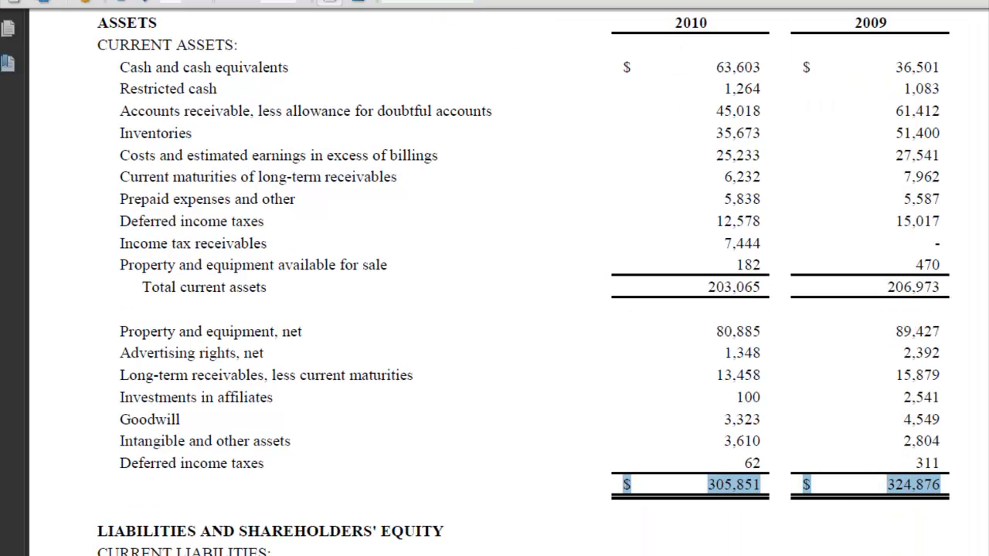
key(alt+Tab)
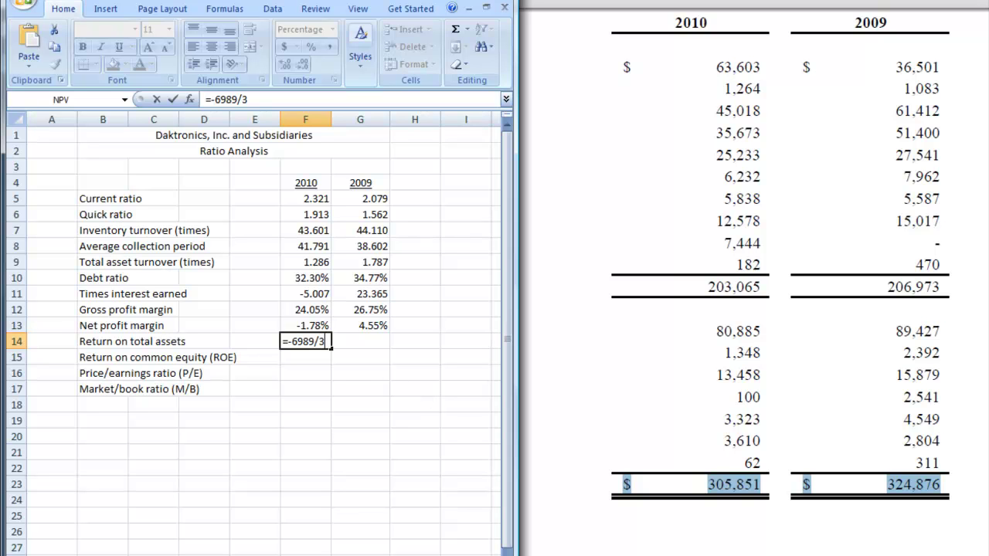
text(05851)
key(Return)
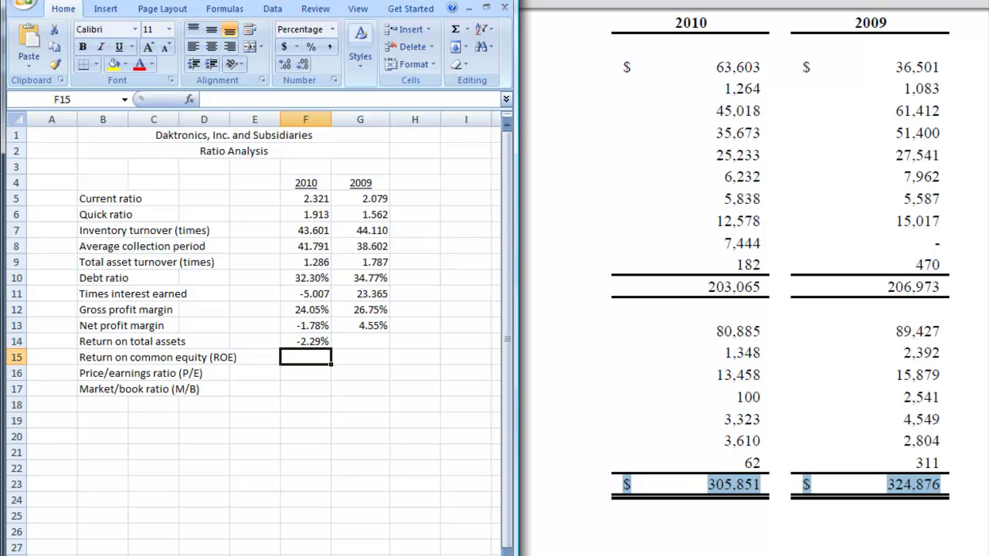
Begin the 2009 return on total assets formula in G14 with =26428/, using the net income highlighted in the PDF's statement of operations.
click(346, 342)
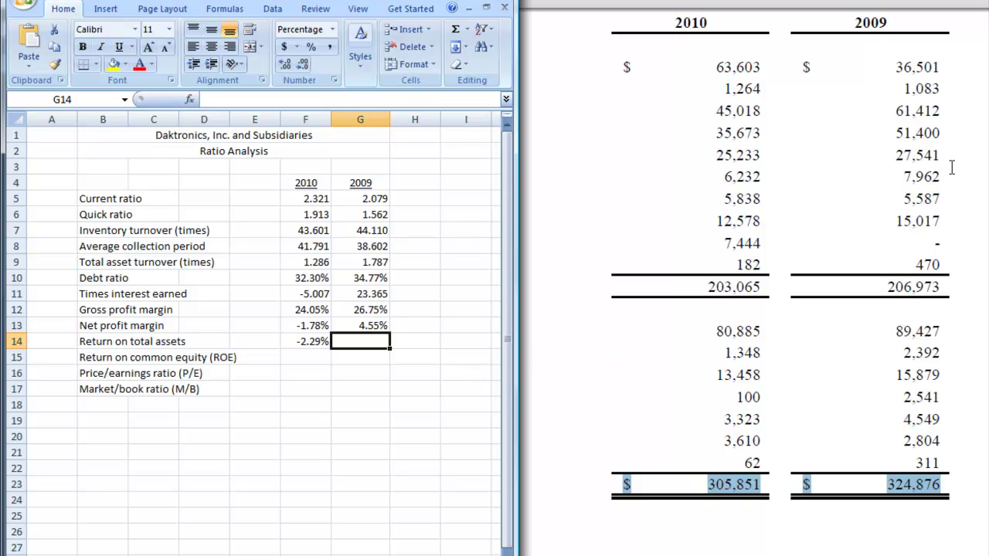
text(=)
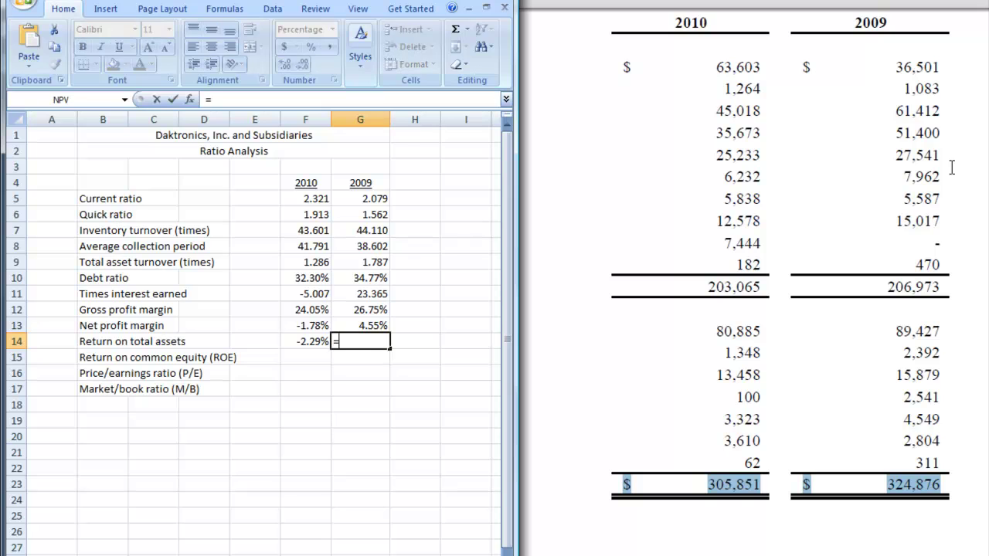
click(932, 317)
scroll(981, 352, down, 3)
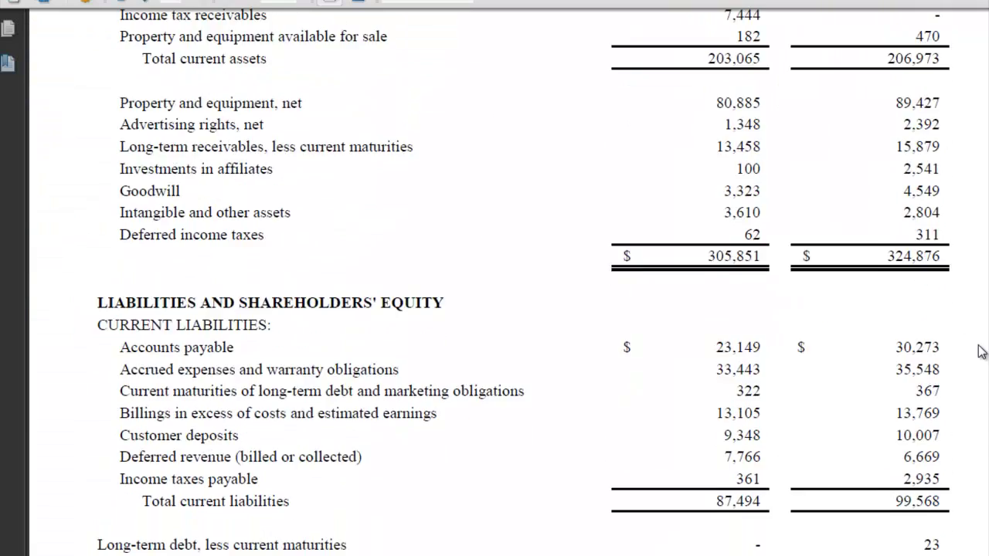
scroll(981, 351, down, 15)
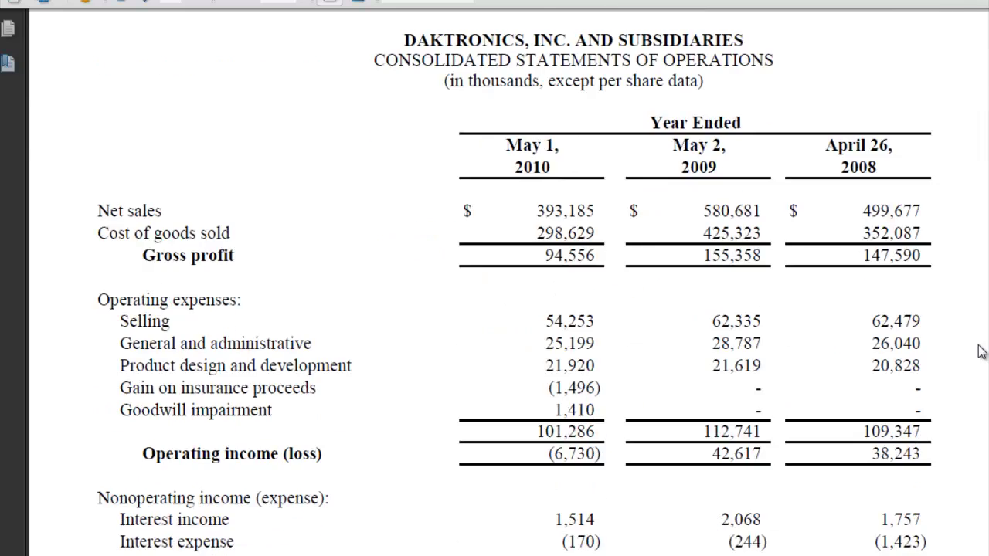
scroll(981, 351, down, 8)
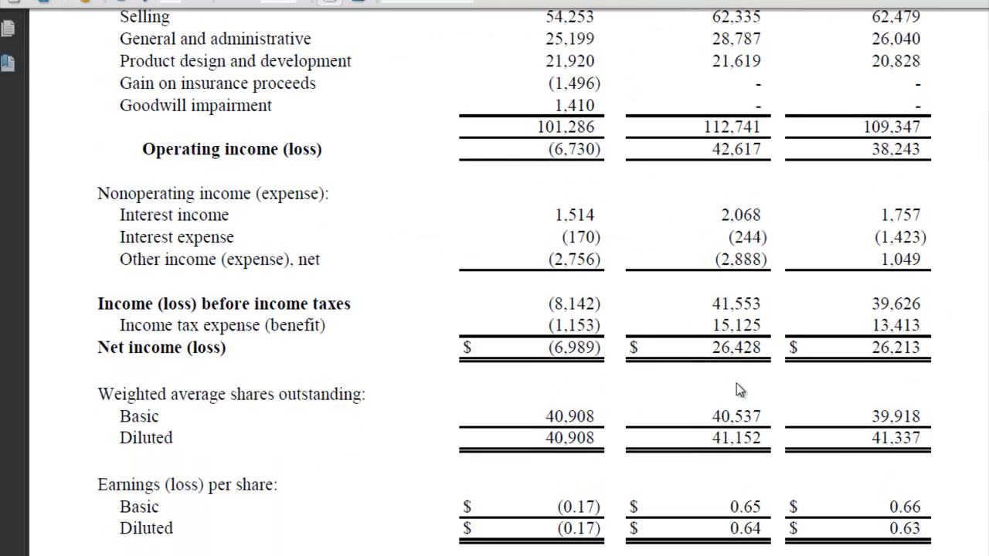
triple_click(749, 343)
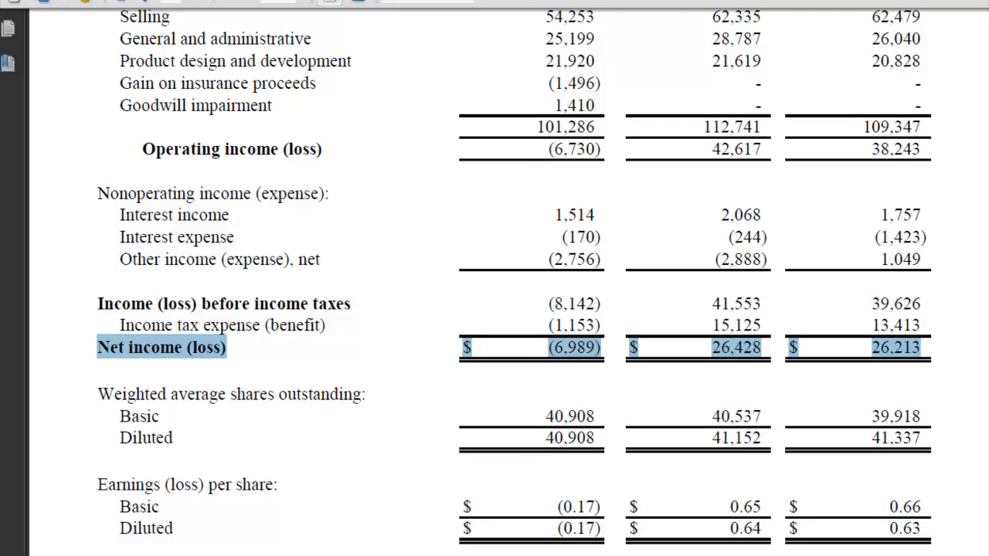
key(alt+Tab)
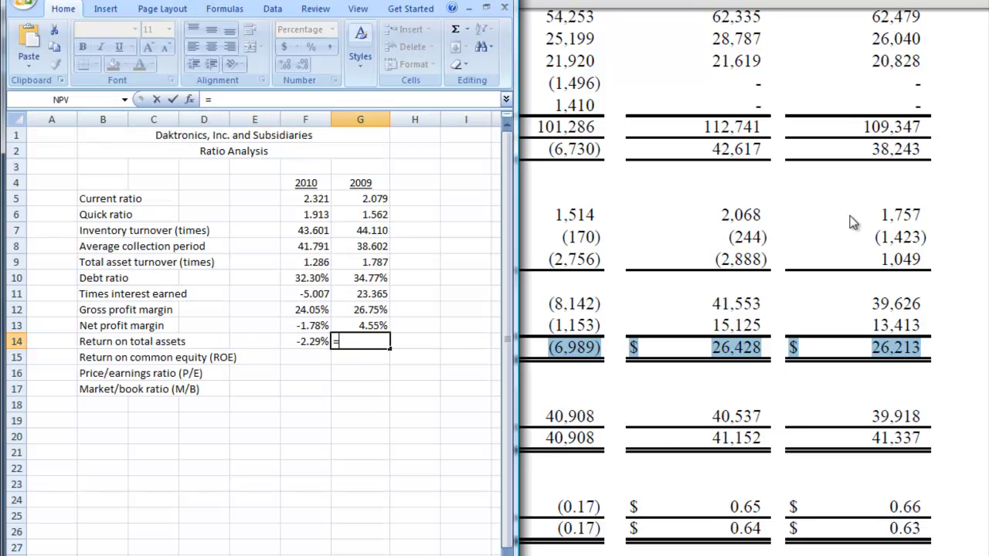
text(26428/)
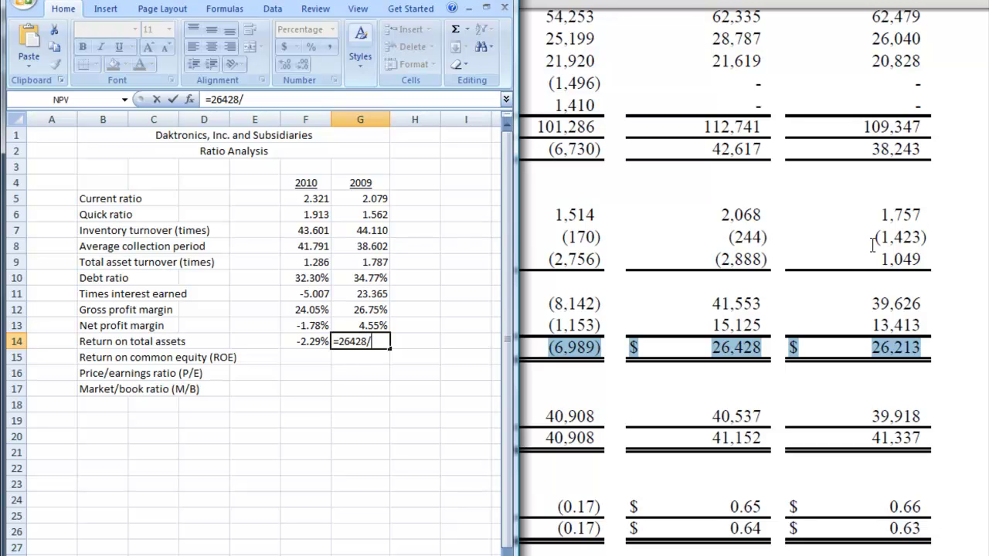
Highlight 2009 total assets on the PDF's balance sheet and complete the 2009 return on total assets formula in Excel as =26428/324876.
click(713, 428)
scroll(729, 498, up, 4)
scroll(729, 498, up, 15)
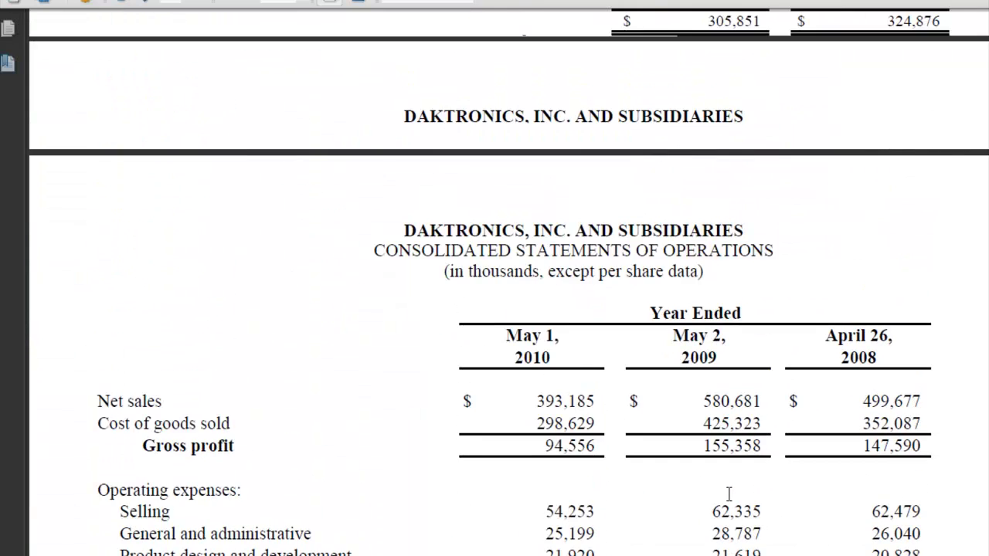
scroll(729, 494, up, 13)
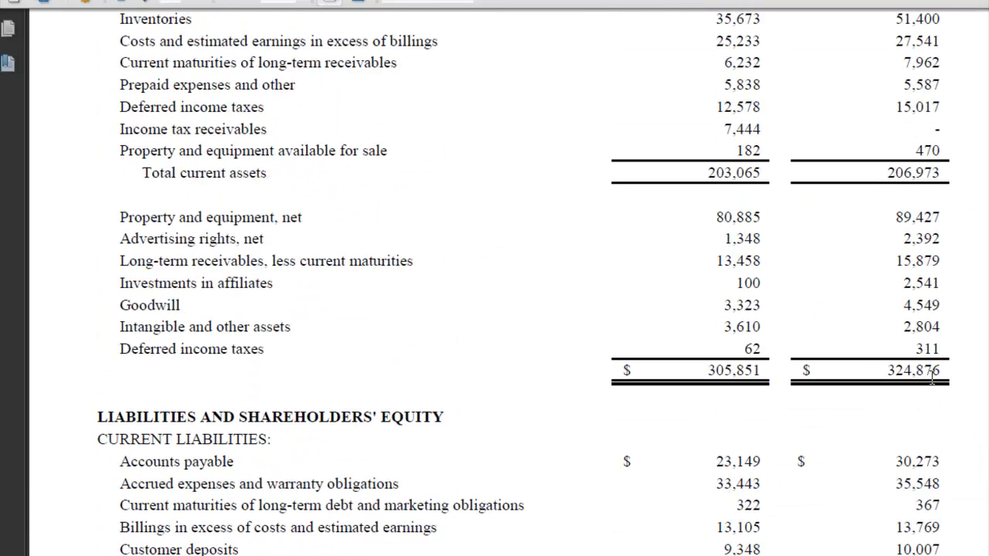
double_click(932, 370)
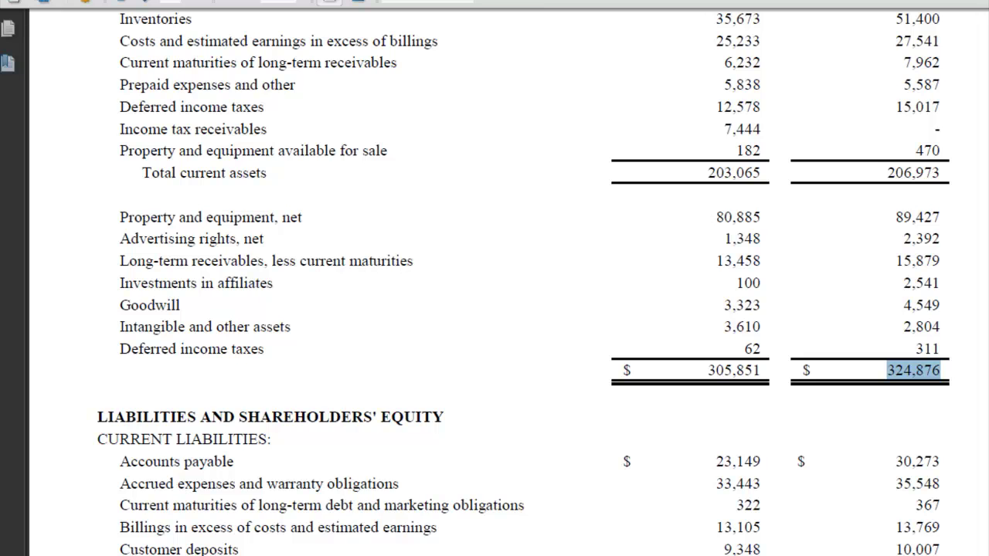
key(alt+Tab)
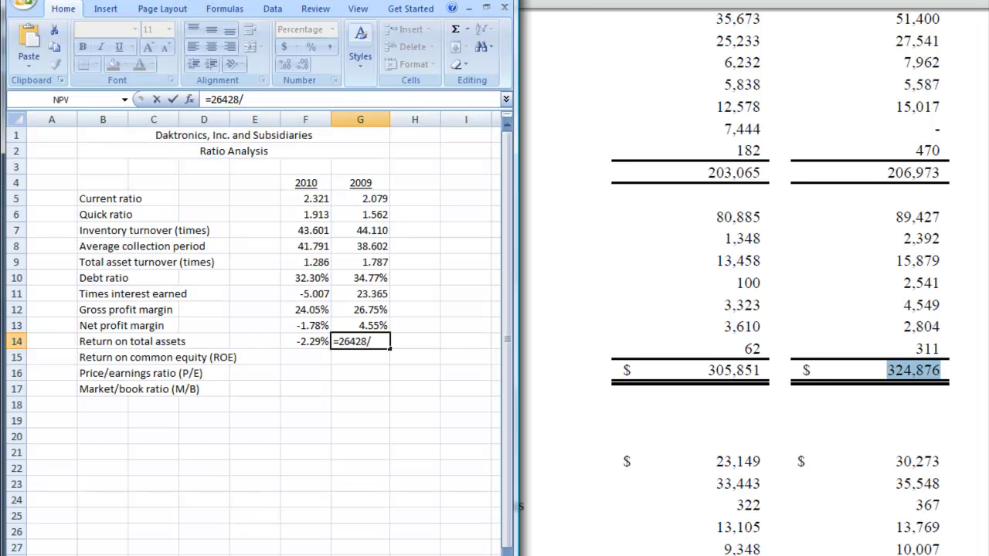
text(324876)
key(Return)
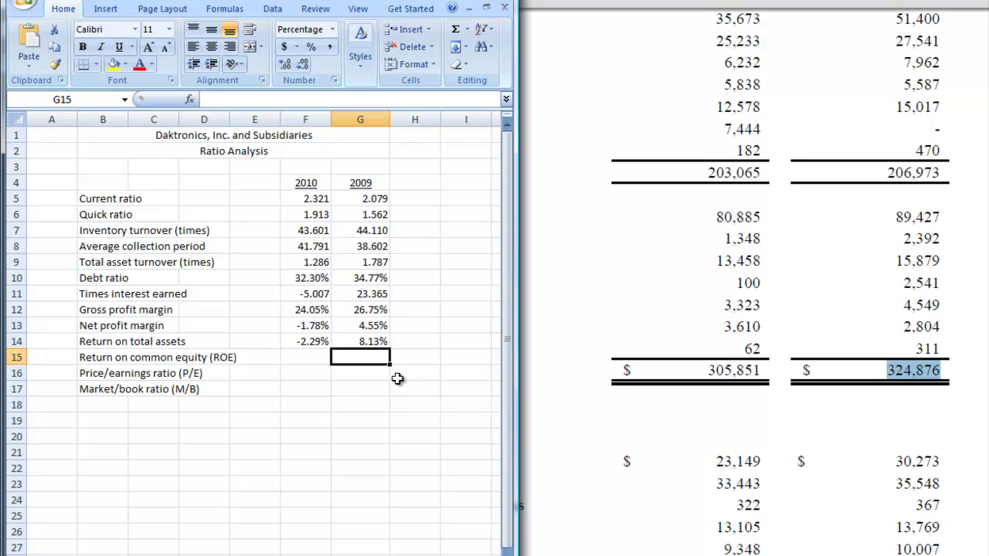
Copy the 2010 and 2009 return on total assets formulas into the return on common equity row, starting at F15.
click(296, 356)
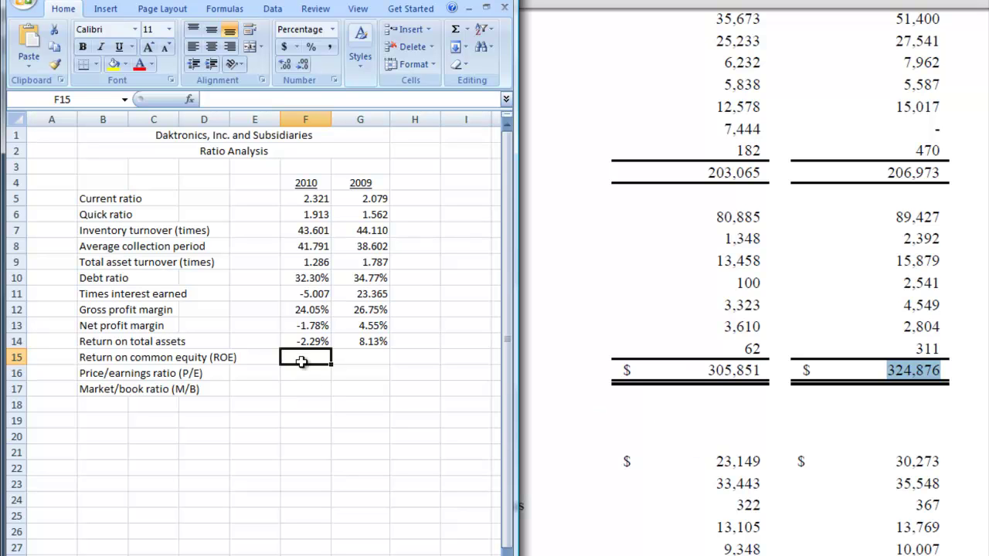
drag(306, 335, 366, 340)
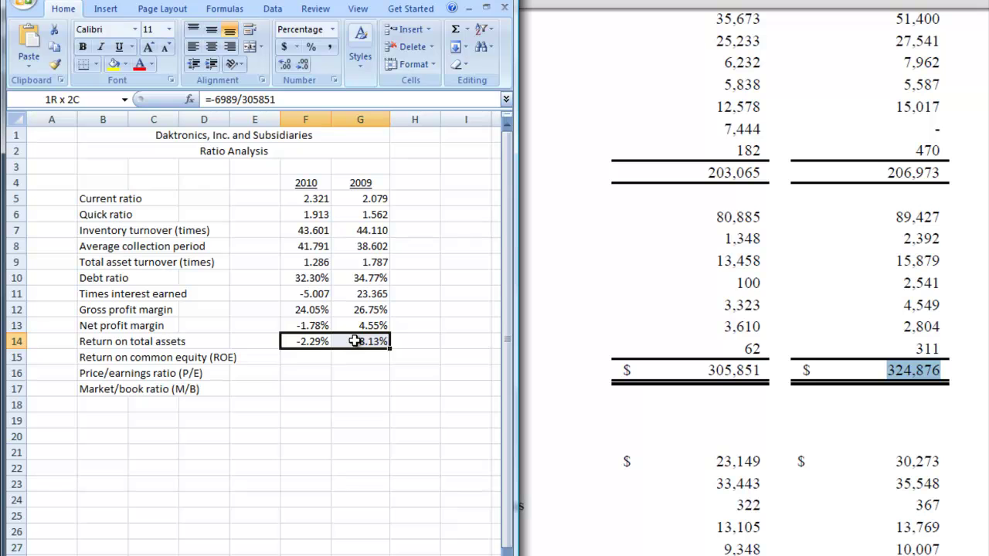
right_click(360, 341)
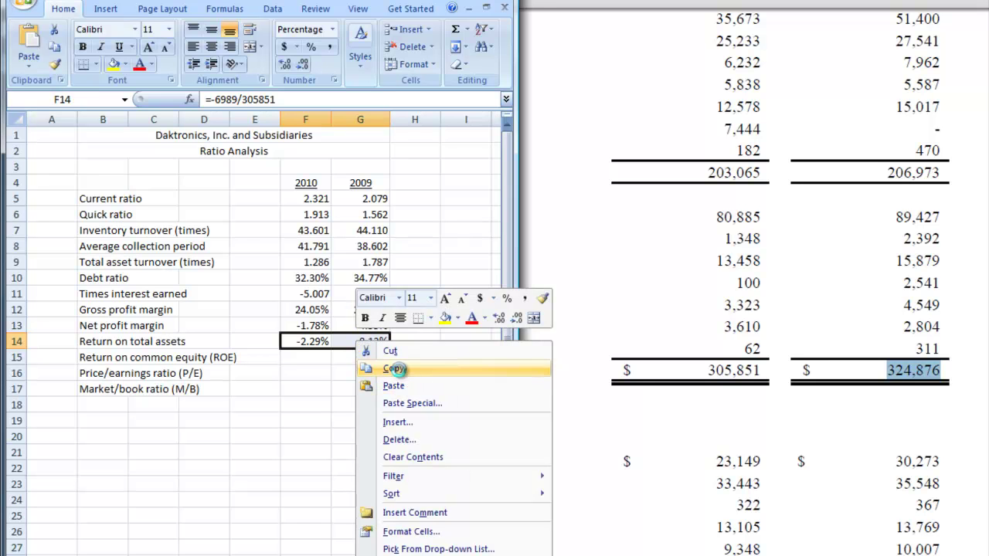
click(386, 368)
click(303, 357)
right_click(304, 357)
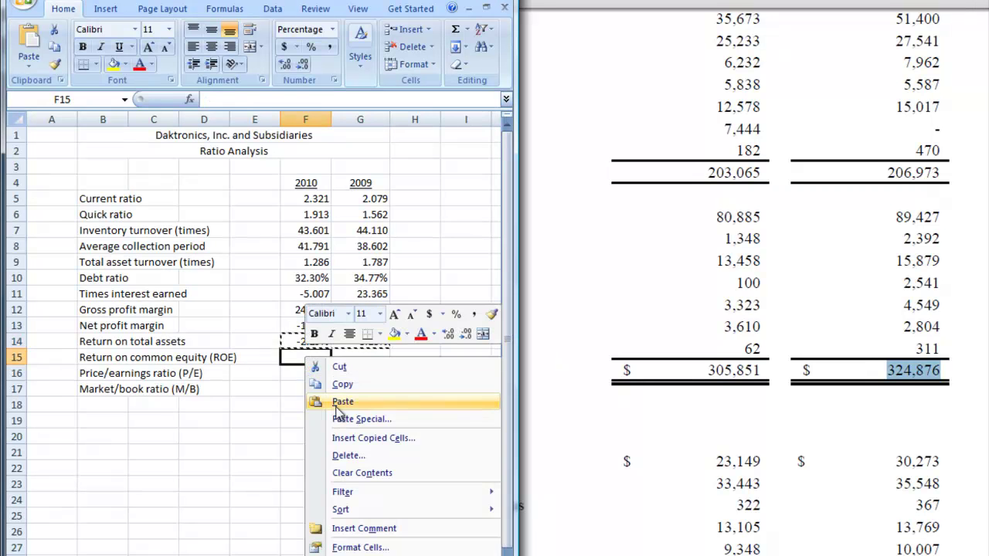
click(285, 399)
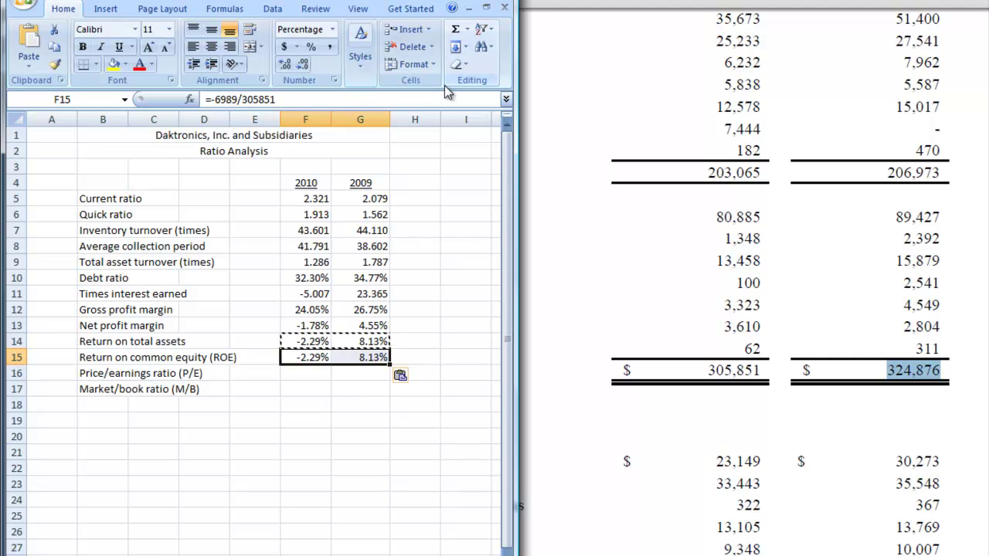
Switch to the PDF and highlight the 2010 total shareholders' equity on the balance sheet.
click(682, 463)
scroll(696, 471, down, 6)
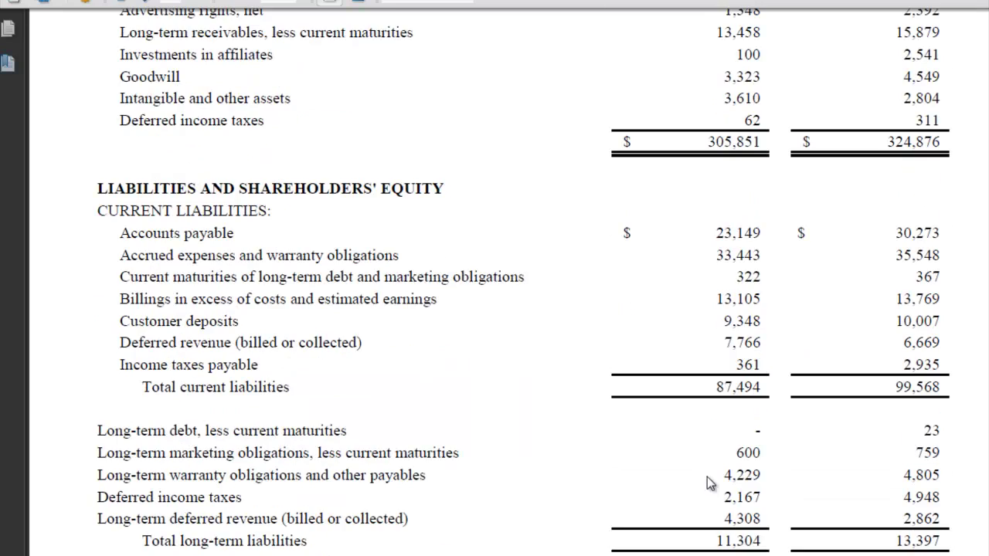
scroll(707, 483, down, 3)
scroll(707, 477, down, 4)
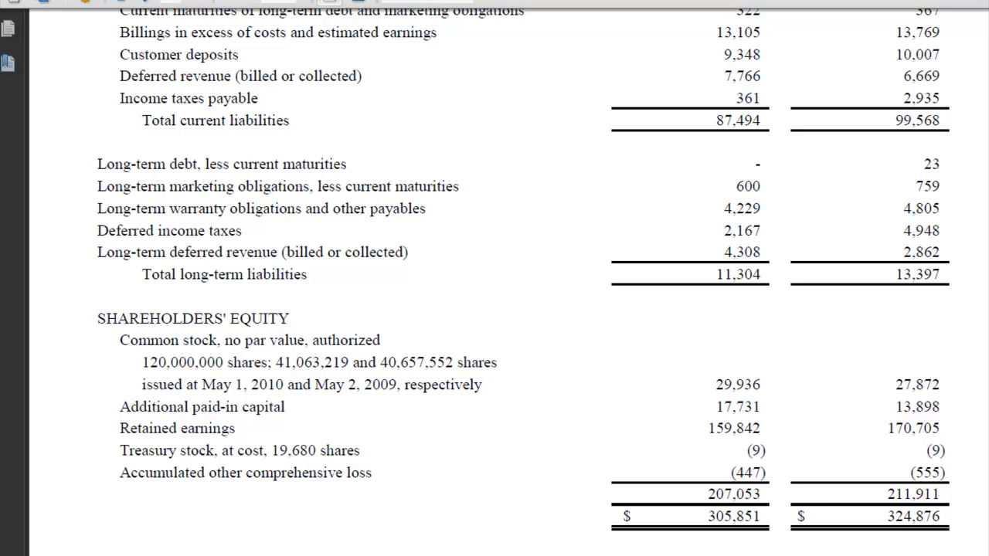
scroll(757, 490, down, 2)
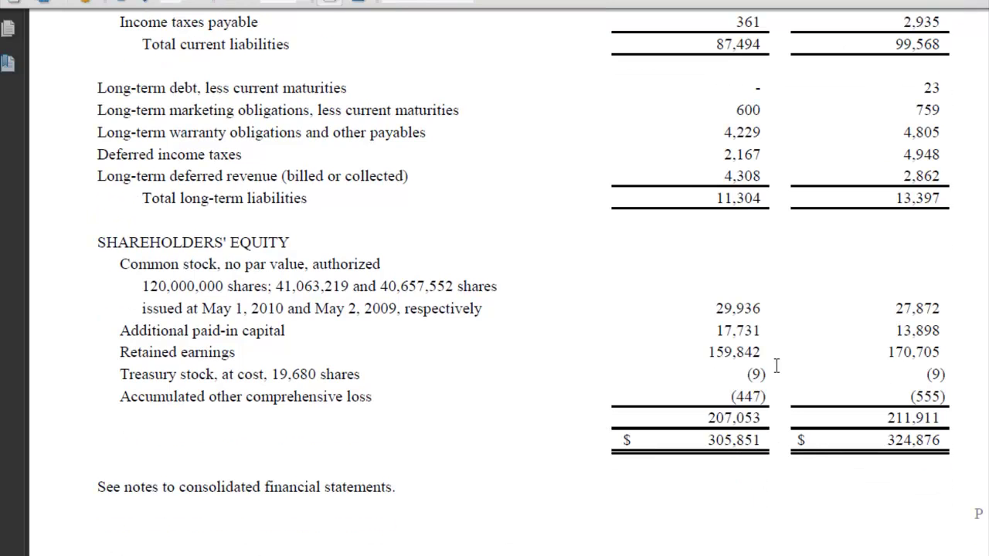
double_click(732, 418)
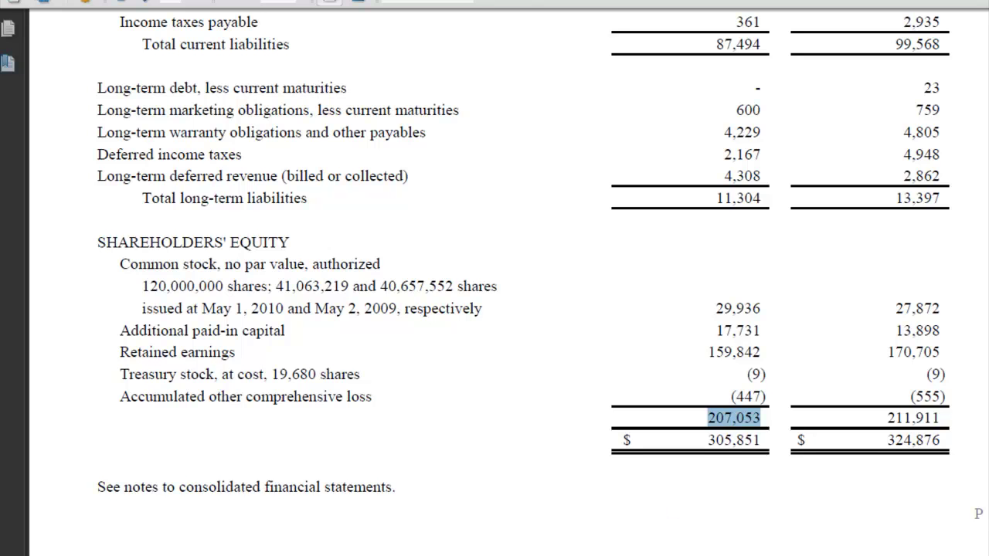
Back in Excel, replace the denominator of the 2010 return on common equity formula in F15 so it reads =-6989/207053.
click(185, 551)
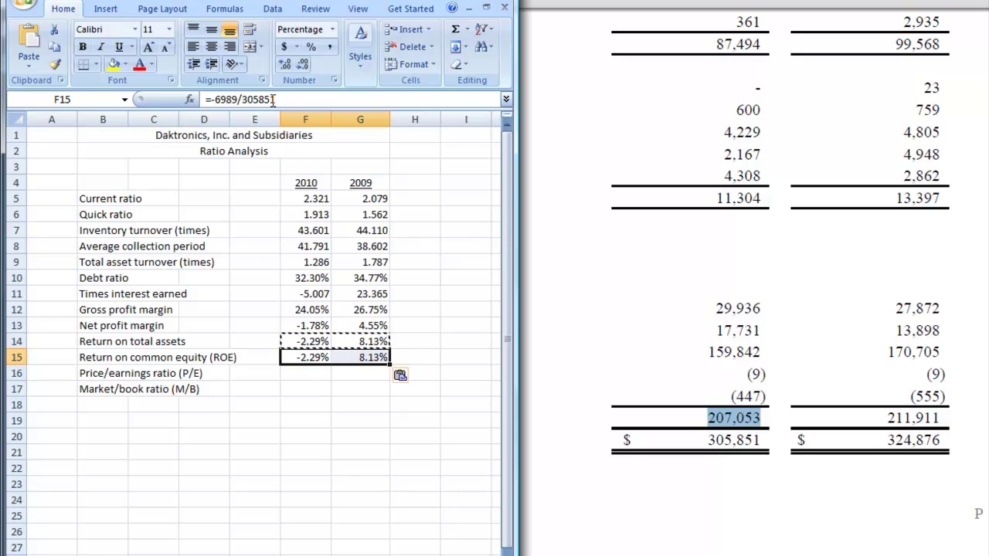
drag(274, 99, 242, 100)
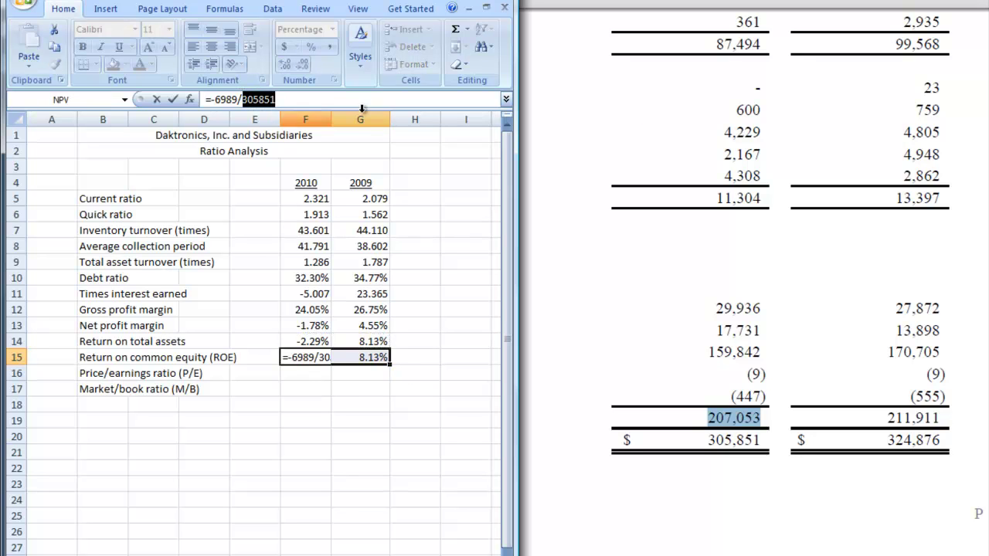
text(2)
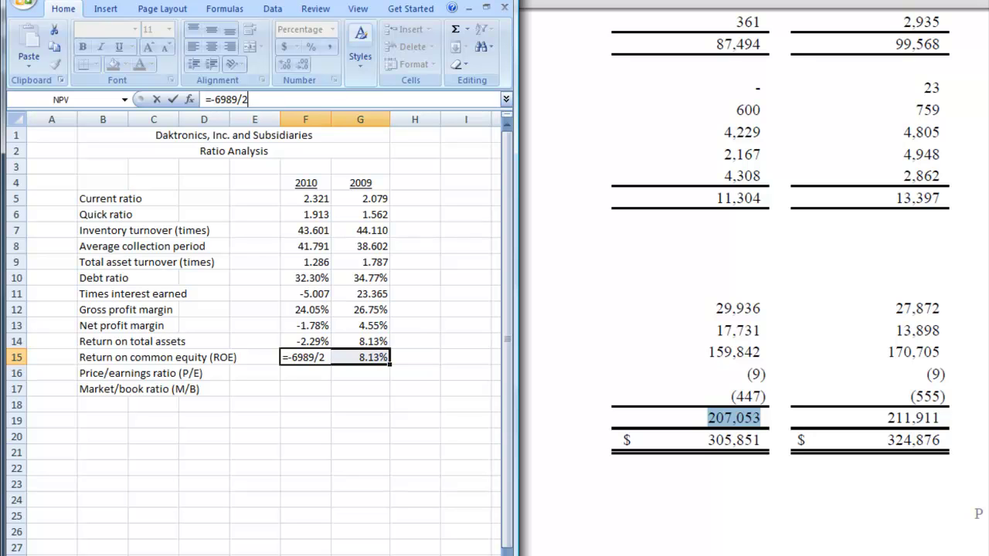
text(07053)
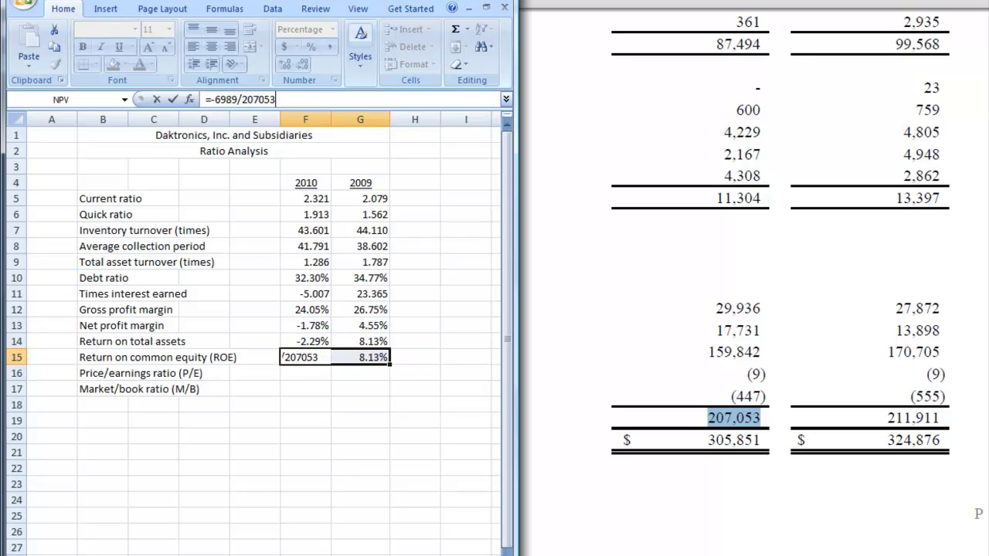
key(Tab)
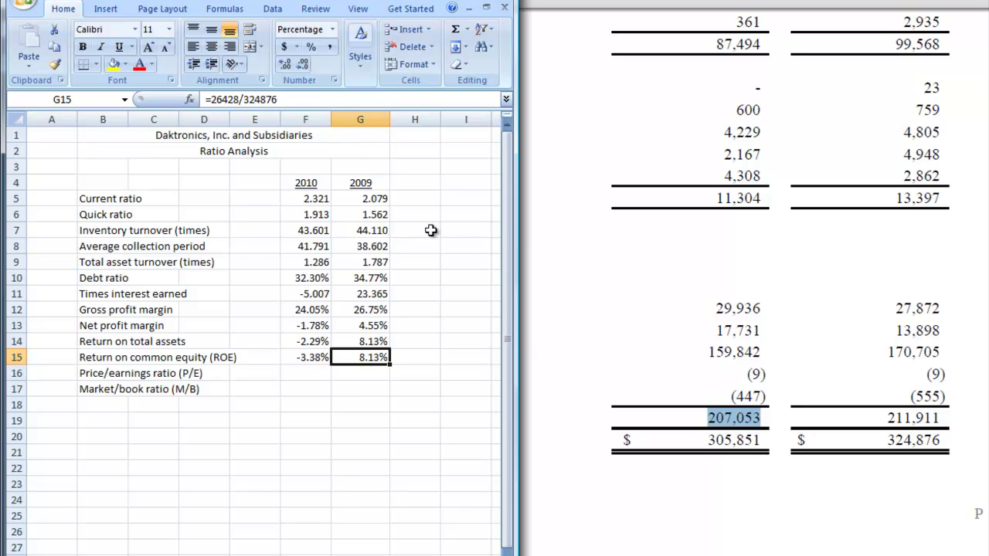
Remove the total assets denominator from the 2009 return on common equity formula in G15, leaving =26428/.
triple_click(285, 97)
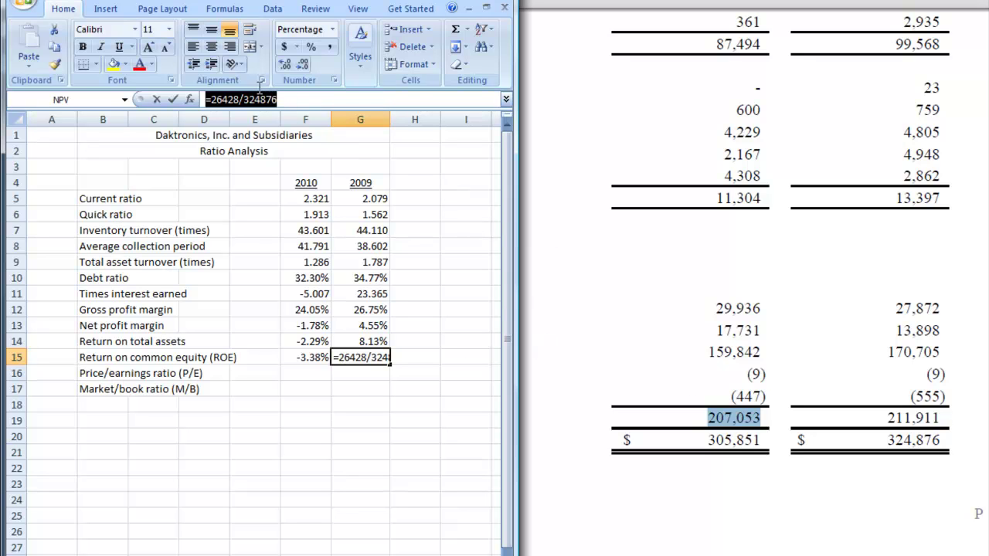
double_click(252, 99)
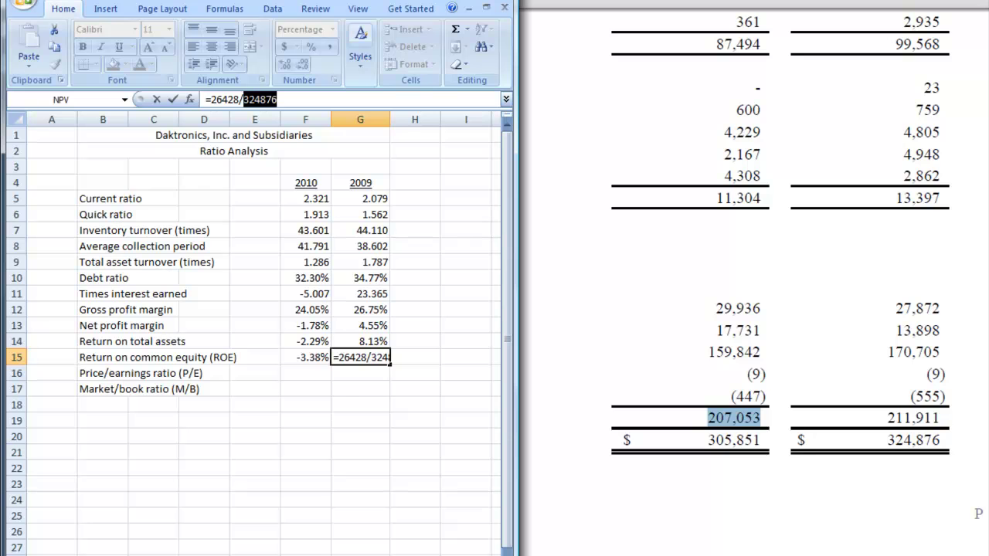
key(BackSpace)
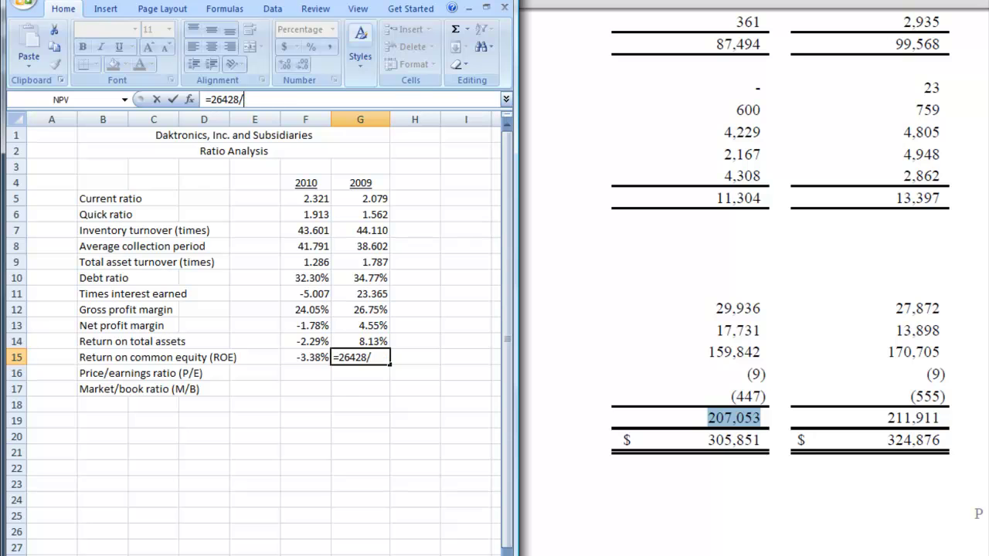
Highlight 2009 total shareholders' equity on the PDF's balance sheet and complete the 2009 return on common equity formula in Excel as =26428/211911.
click(947, 173)
scroll(950, 180, down, 10)
scroll(953, 185, up, 5)
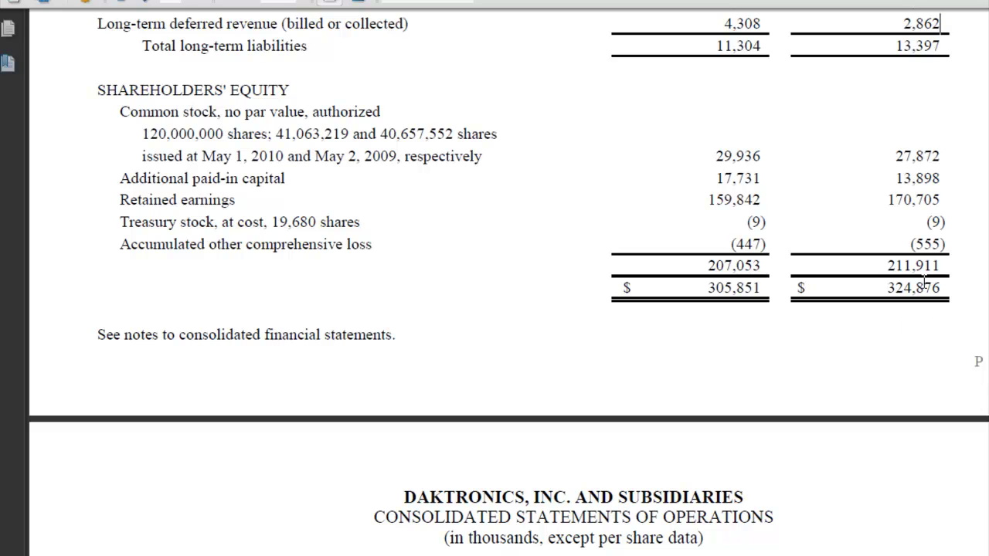
double_click(925, 283)
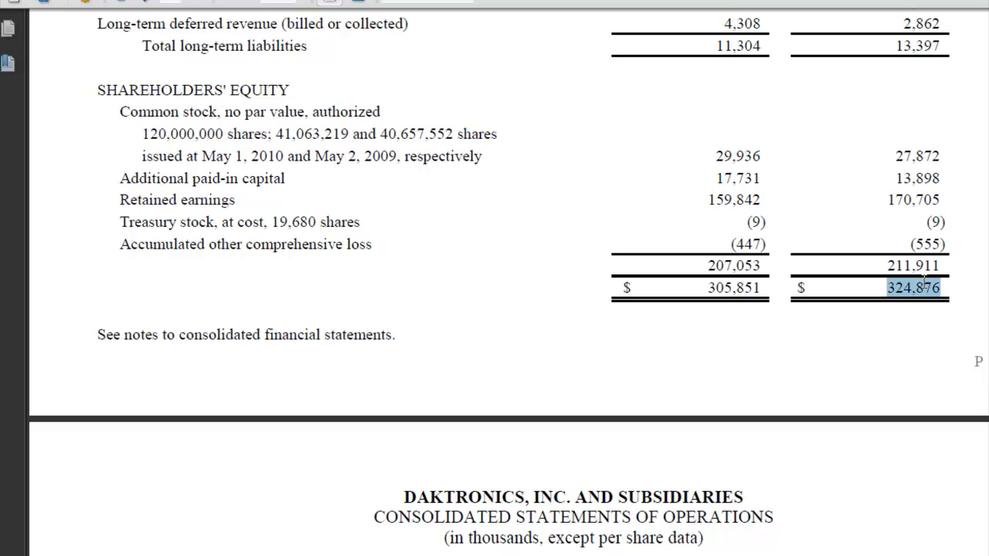
double_click(924, 265)
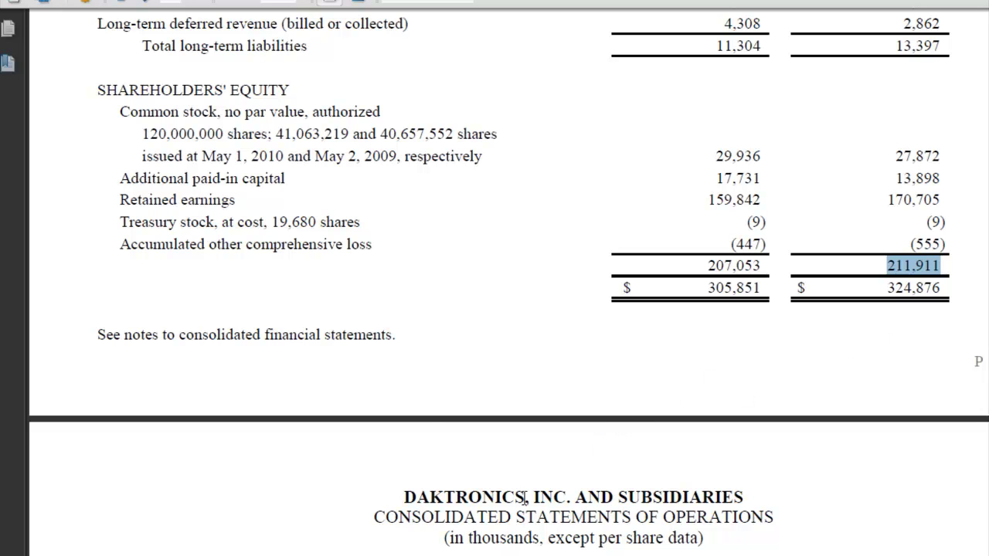
key(alt+Tab)
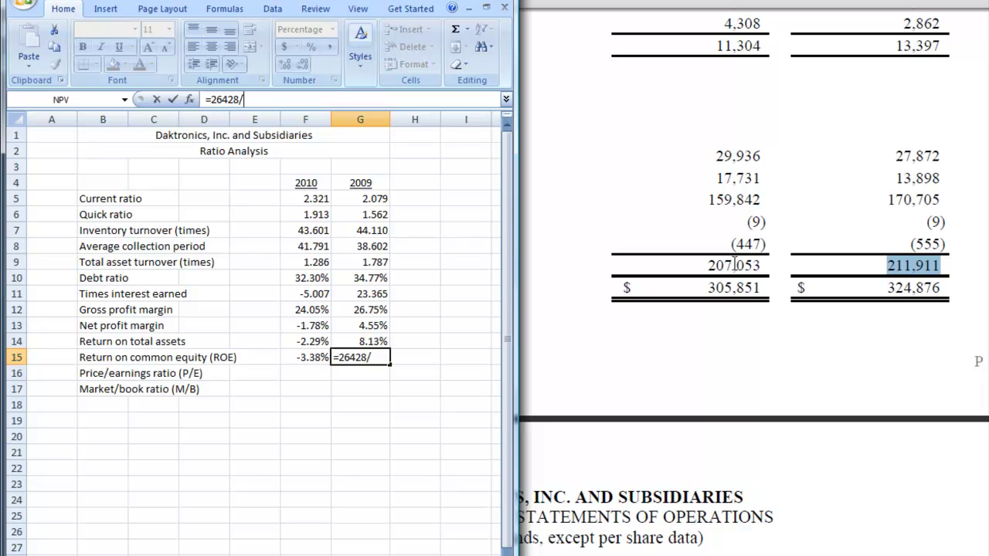
text(211911)
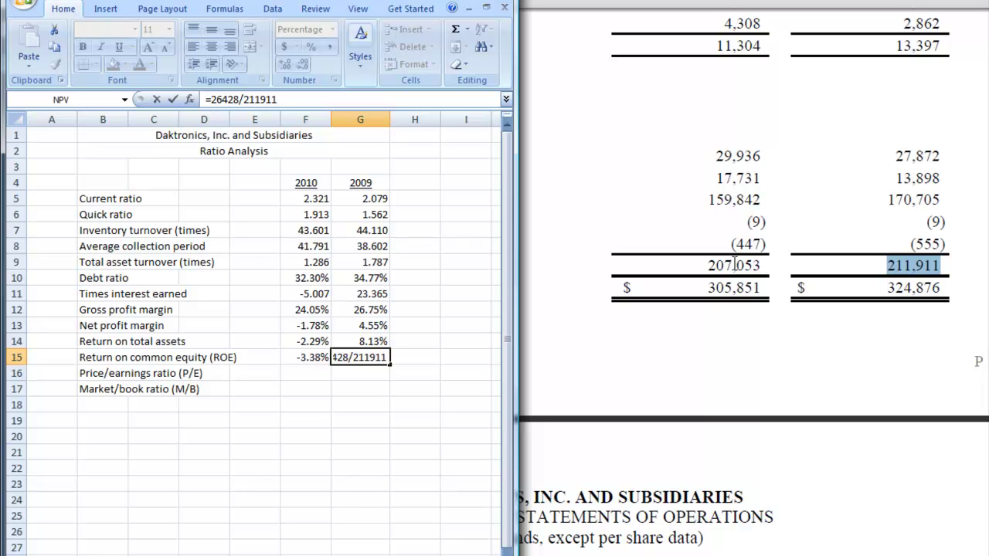
key(Return)
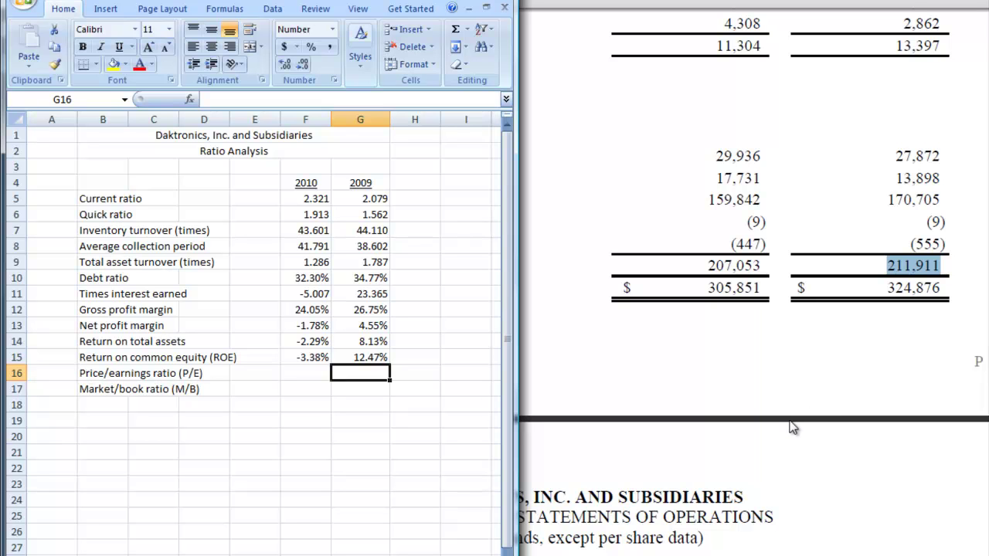
Go back through the PDF annual report to the five-year financial summary and examine its per-share and stock price figures.
click(821, 460)
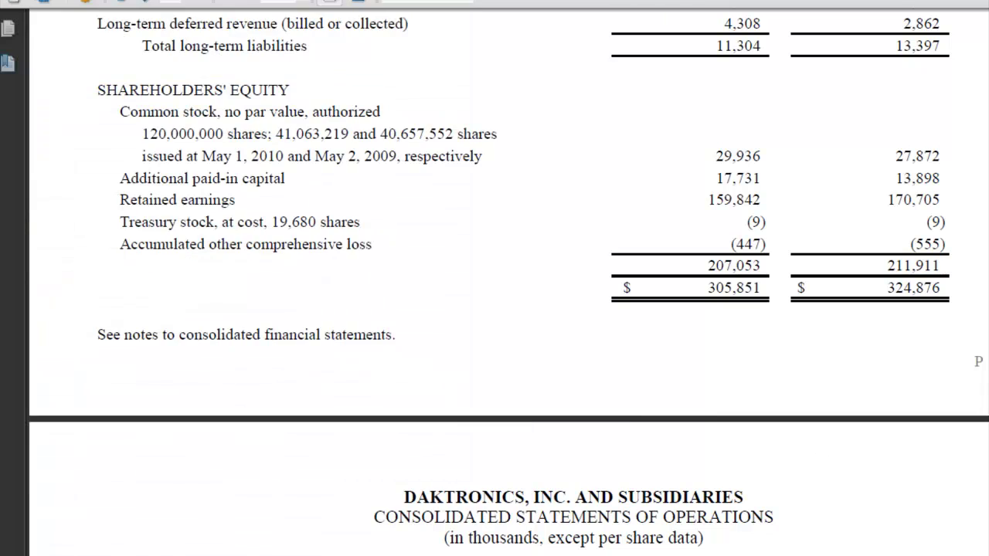
scroll(495, 278, up, 20)
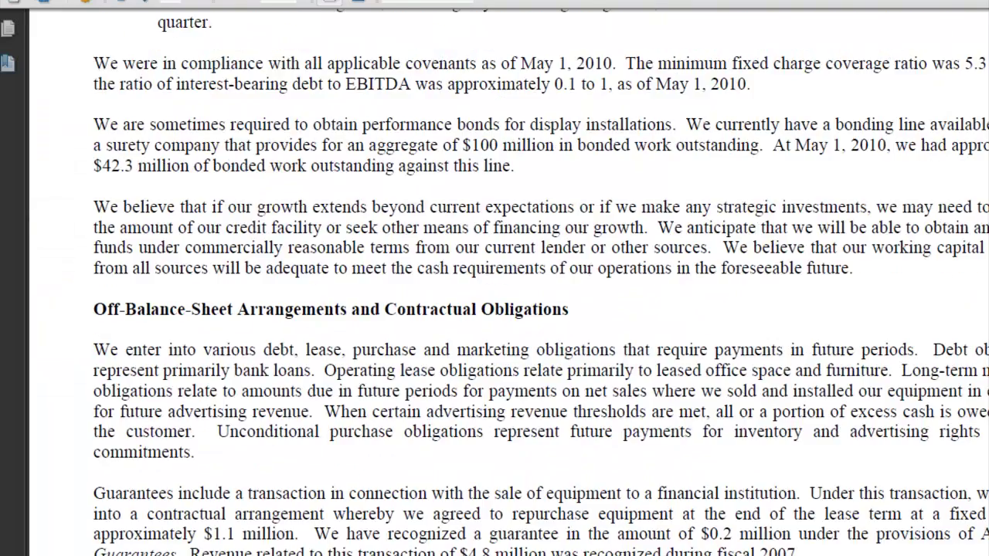
scroll(495, 278, up, 20)
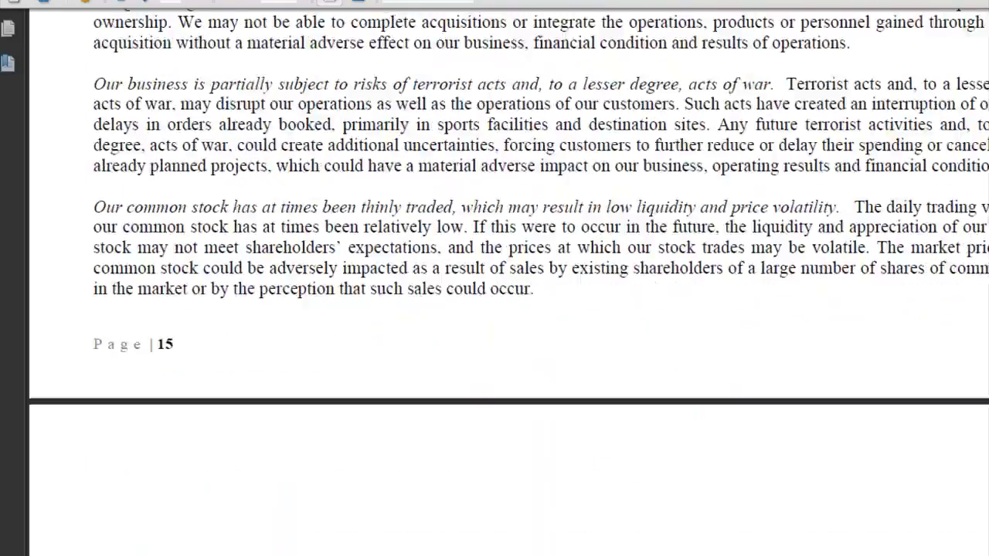
scroll(494, 278, up, 20)
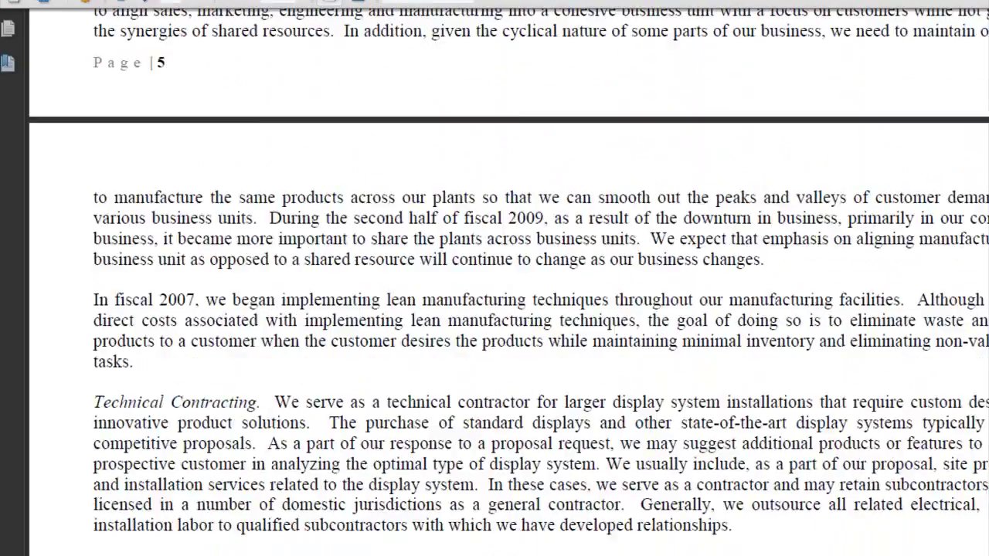
scroll(494, 278, up, 4)
scroll(494, 278, up, 7)
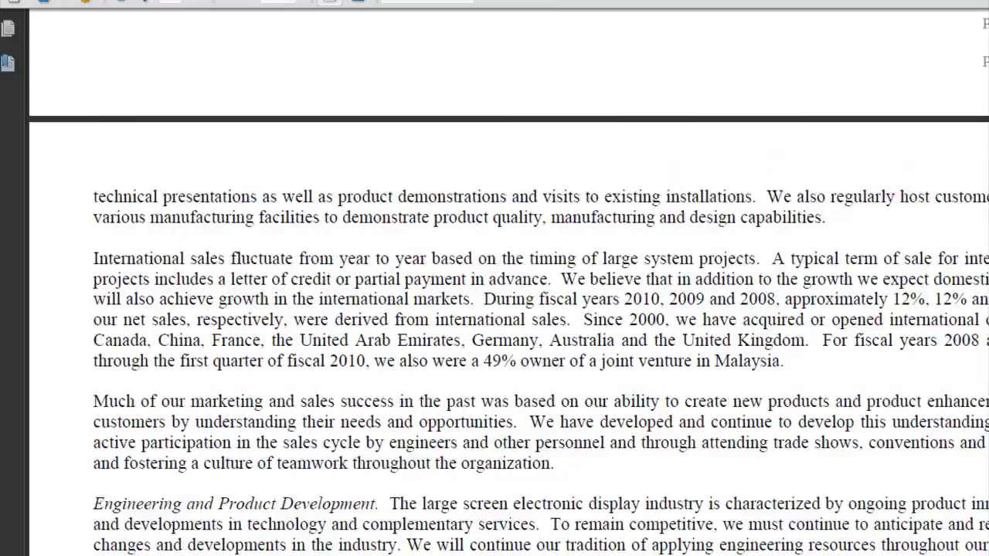
scroll(494, 278, up, 14)
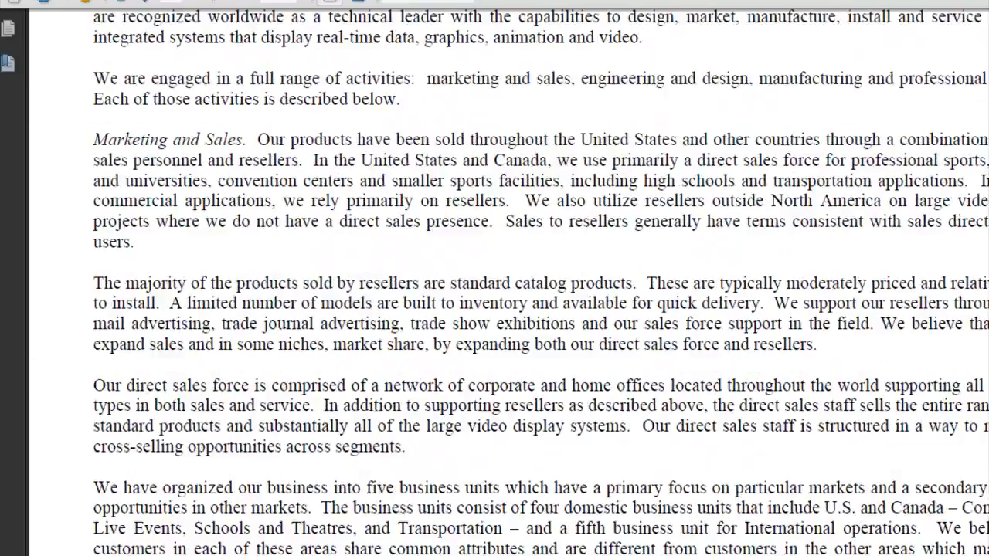
scroll(494, 278, up, 14)
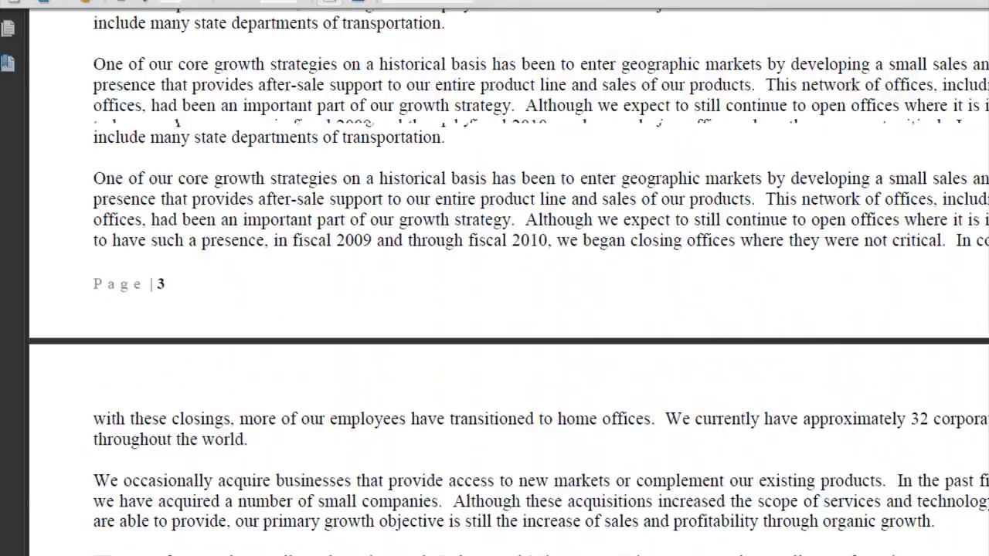
scroll(494, 278, up, 12)
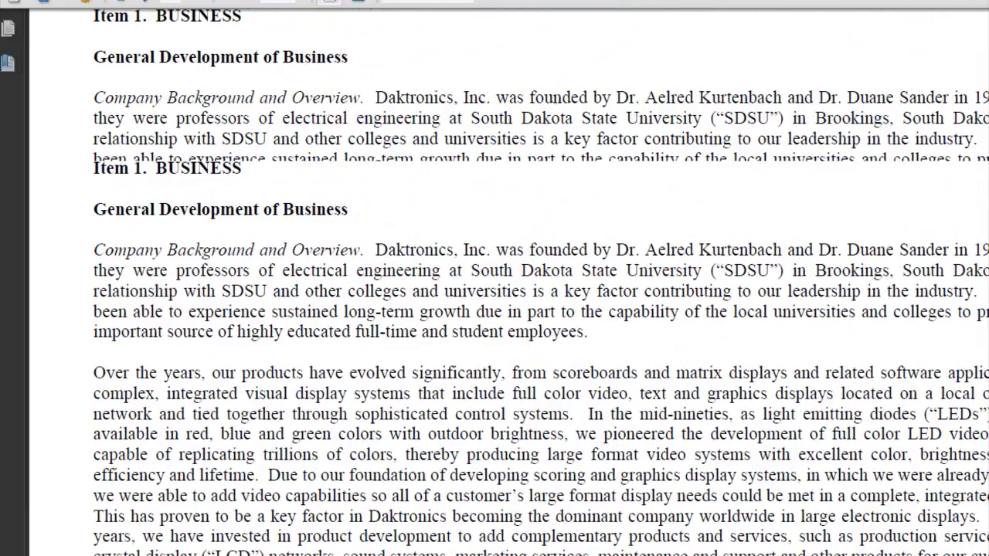
scroll(495, 278, up, 10)
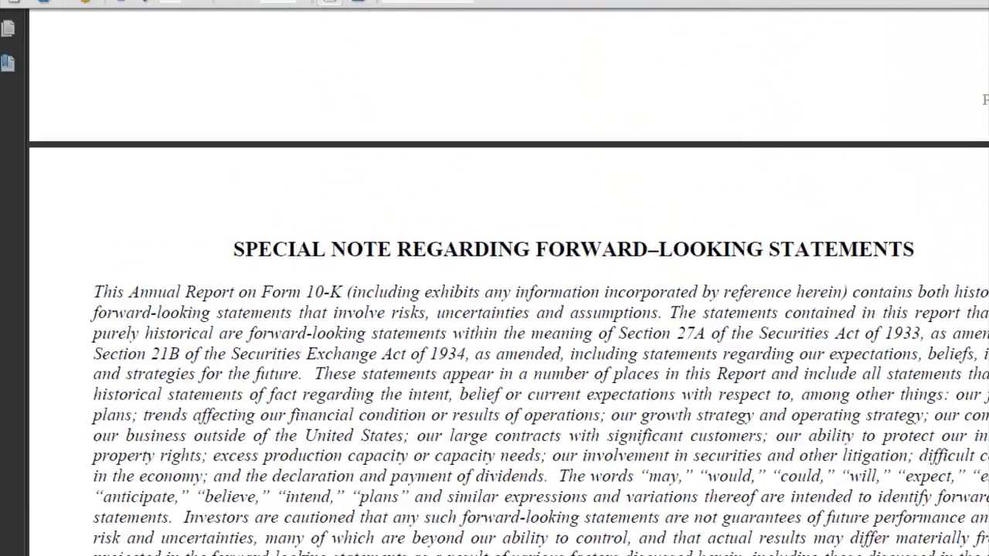
scroll(494, 278, up, 5)
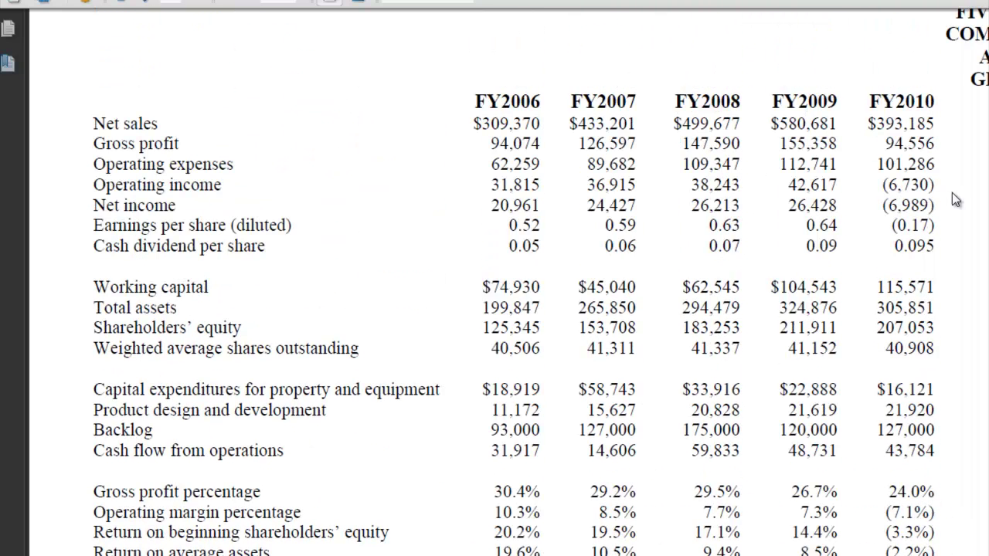
scroll(943, 362, down, 3)
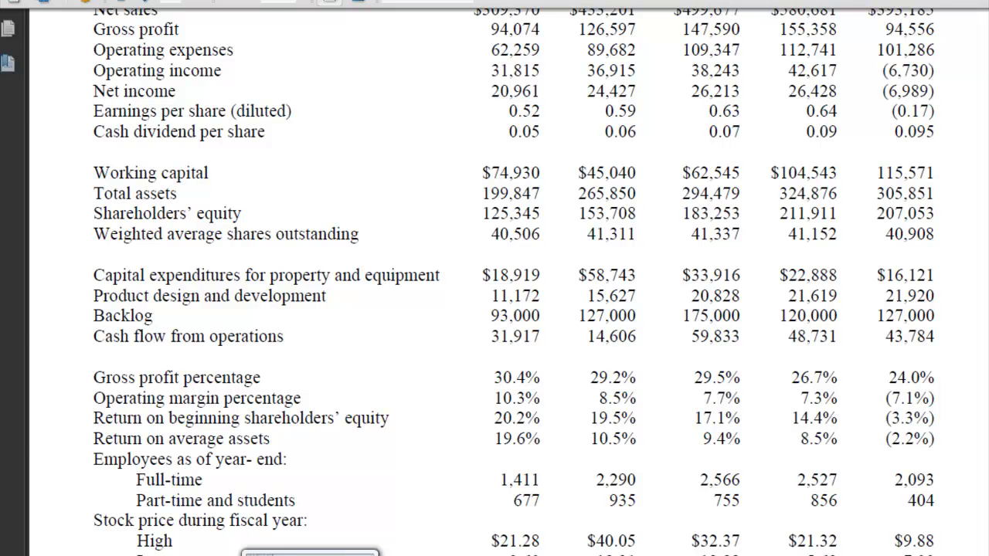
Begin the 2010 price/earnings ratio formula in Excel cell F16 with =8.37/.
key(alt+Tab)
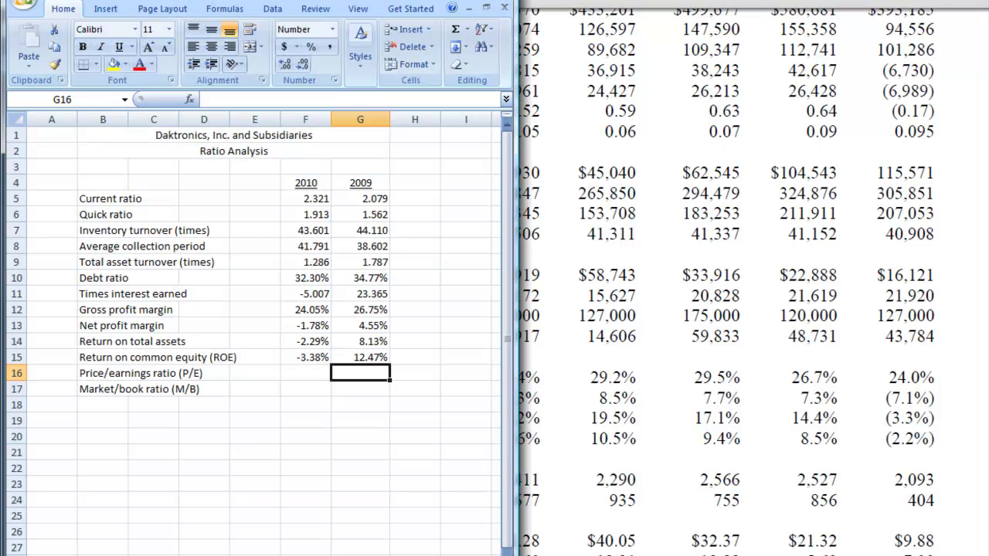
click(294, 374)
text(8)
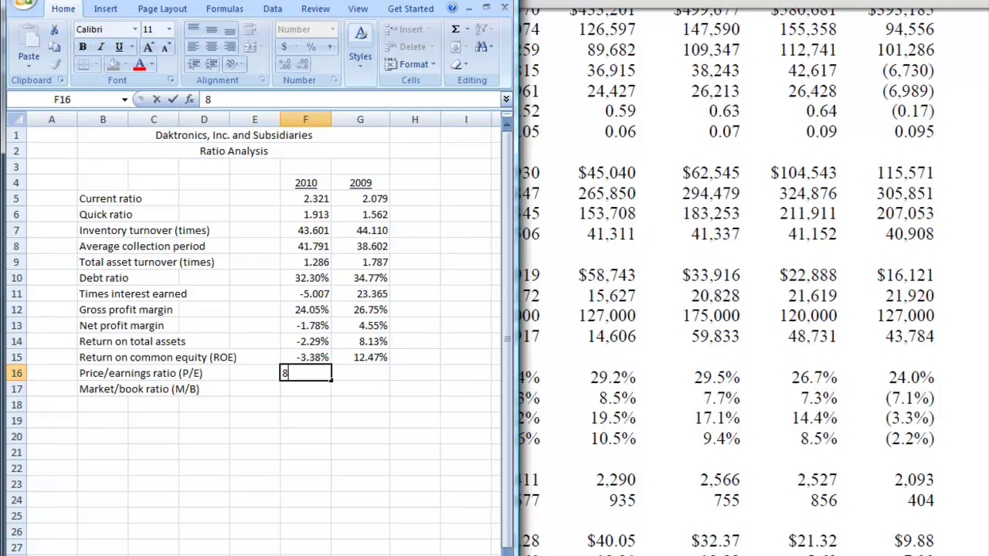
key(BackSpace)
text(=8.37)
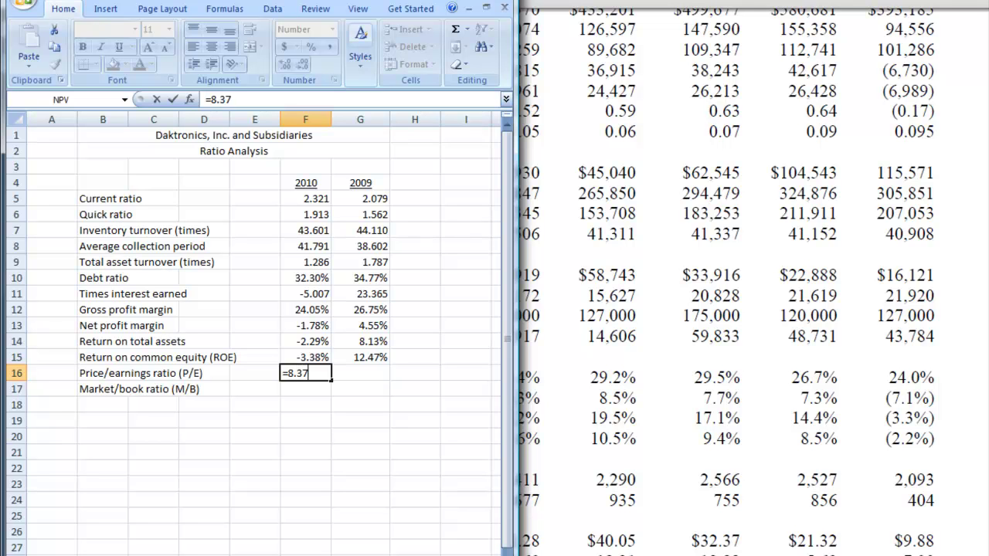
text(/)
Find the consolidated statements of operations in the PDF annual report and highlight the 2010 diluted earnings per share.
key(alt+Tab)
scroll(494, 278, down, 20)
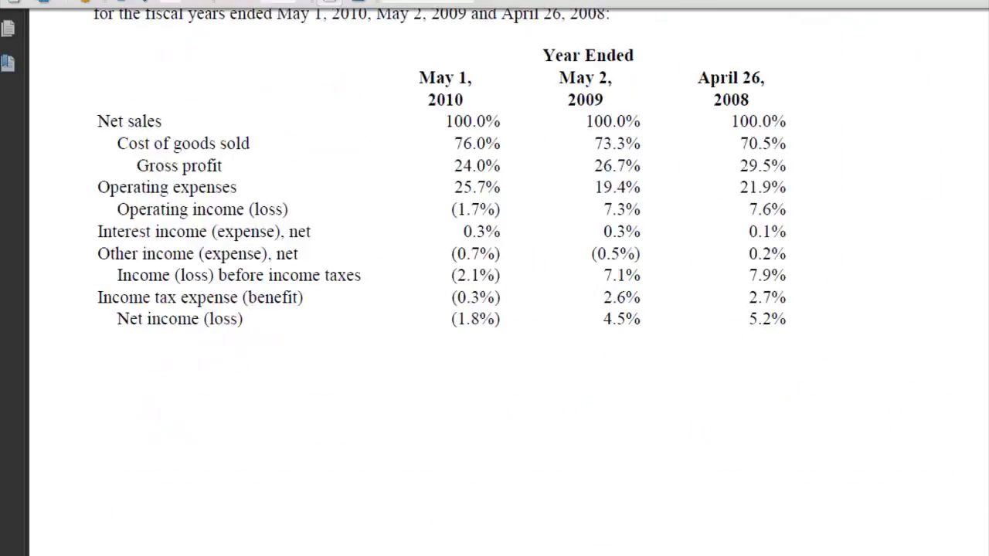
scroll(495, 278, down, 15)
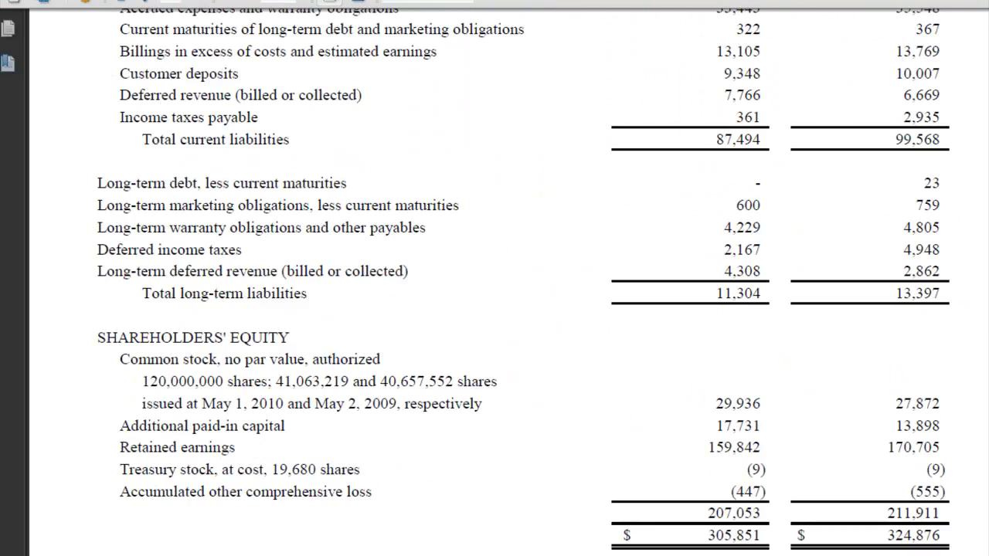
scroll(495, 278, down, 20)
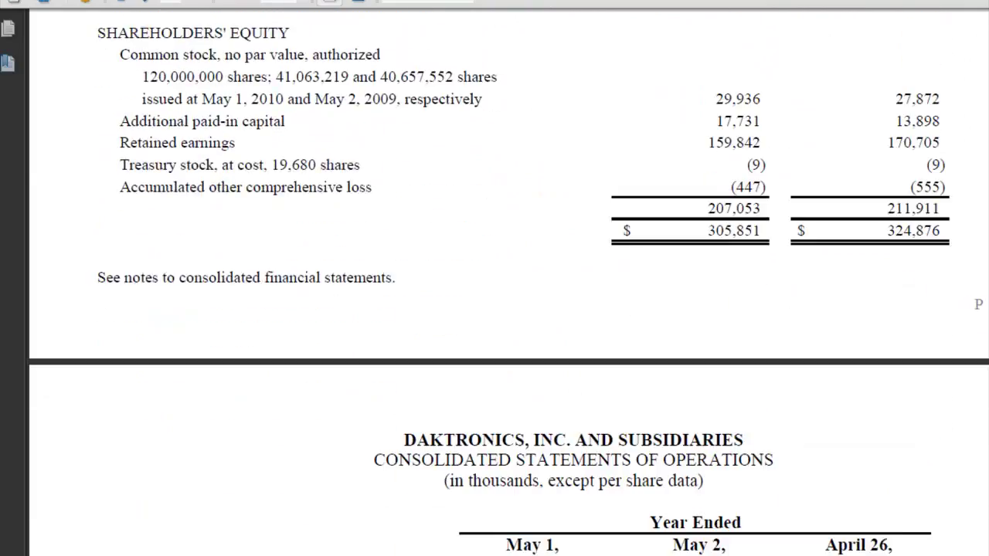
scroll(834, 331, down, 10)
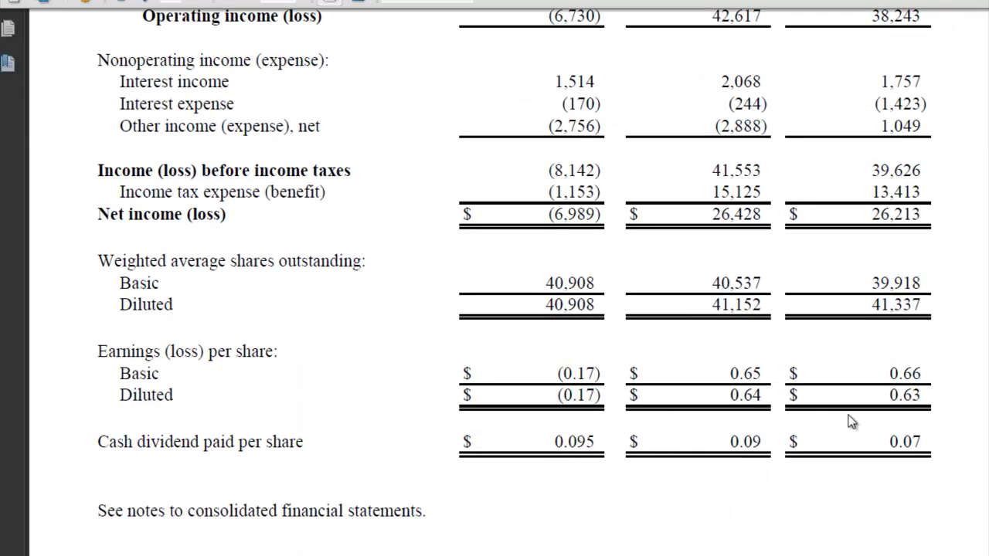
scroll(857, 416, up, 2)
scroll(859, 408, up, 3)
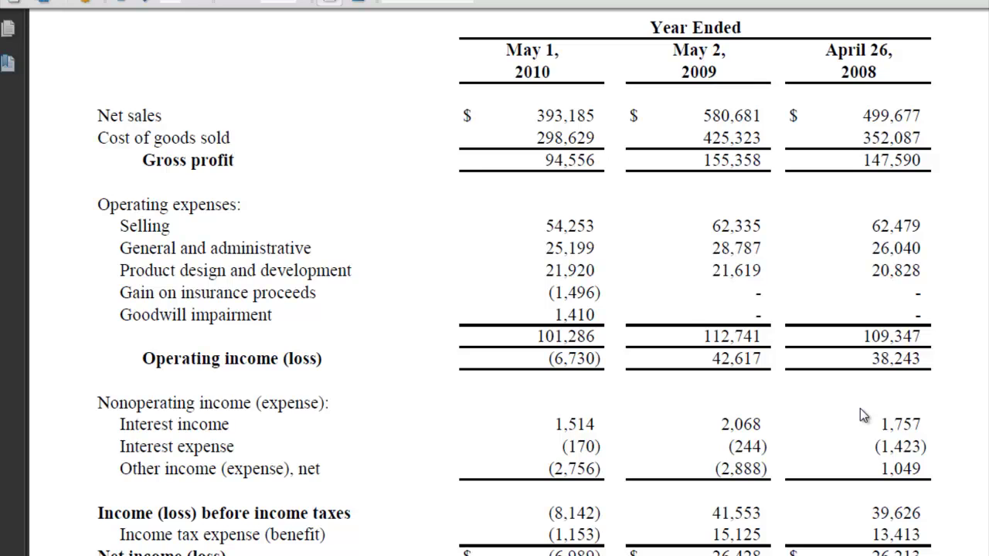
scroll(859, 408, down, 4)
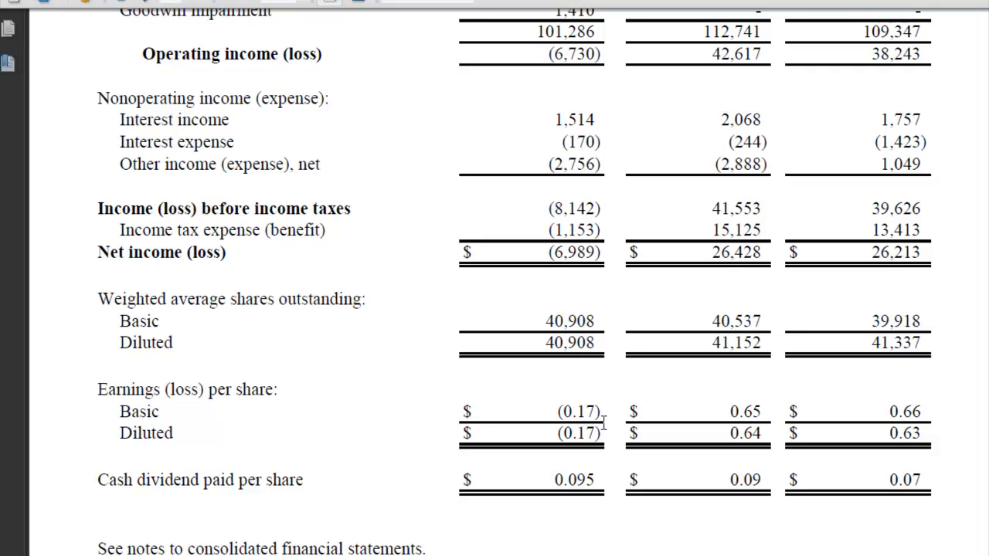
drag(603, 421, 595, 433)
double_click(580, 433)
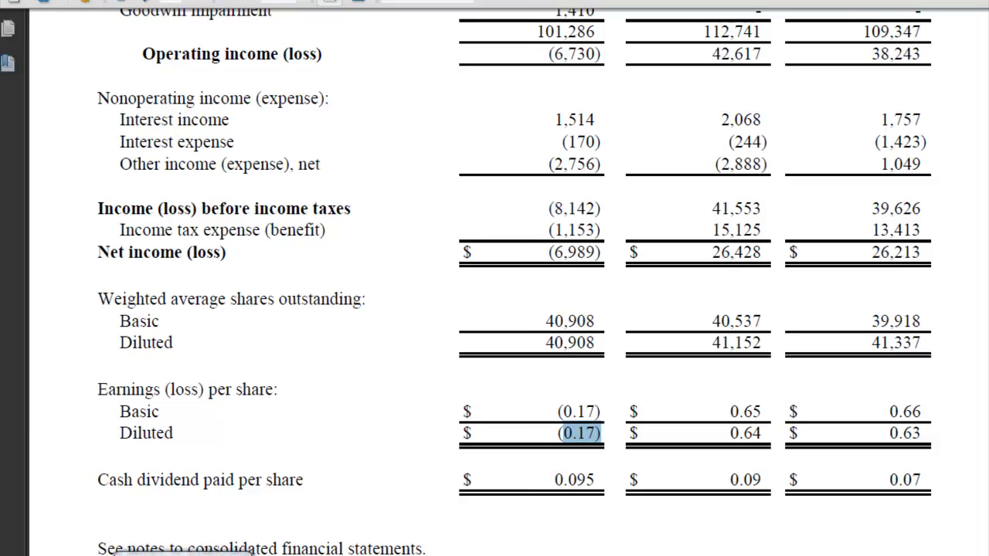
Complete the 2010 price/earnings ratio formula in Excel cell F16 as =8.37/-.17.
key(alt+Tab)
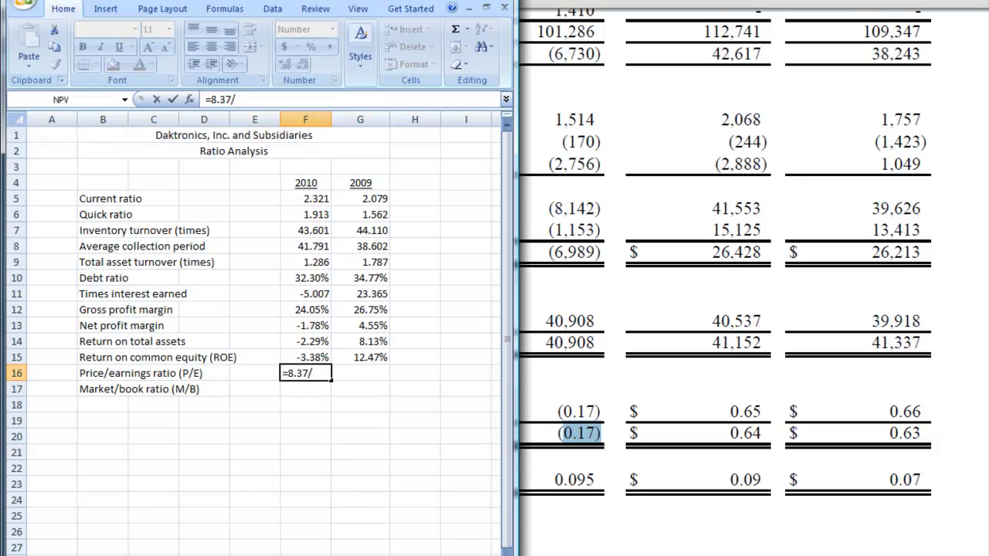
text(.0)
key(BackSpace)
key(BackSpace)
text(-)
text(.)
text(17)
key(Return)
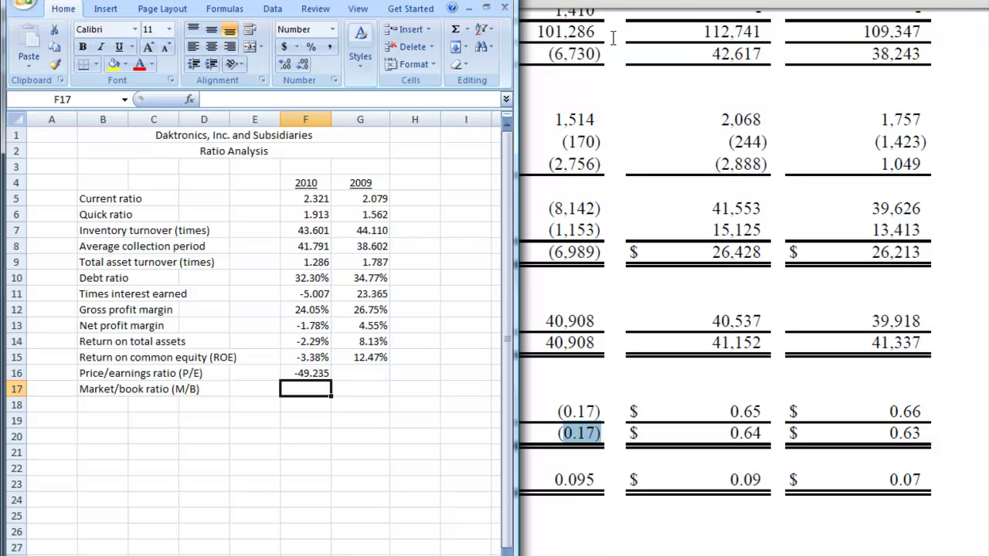
Select G16 for the 2009 price/earnings ratio and go back to the PDF's five-year summary to examine the stock price figures.
click(359, 371)
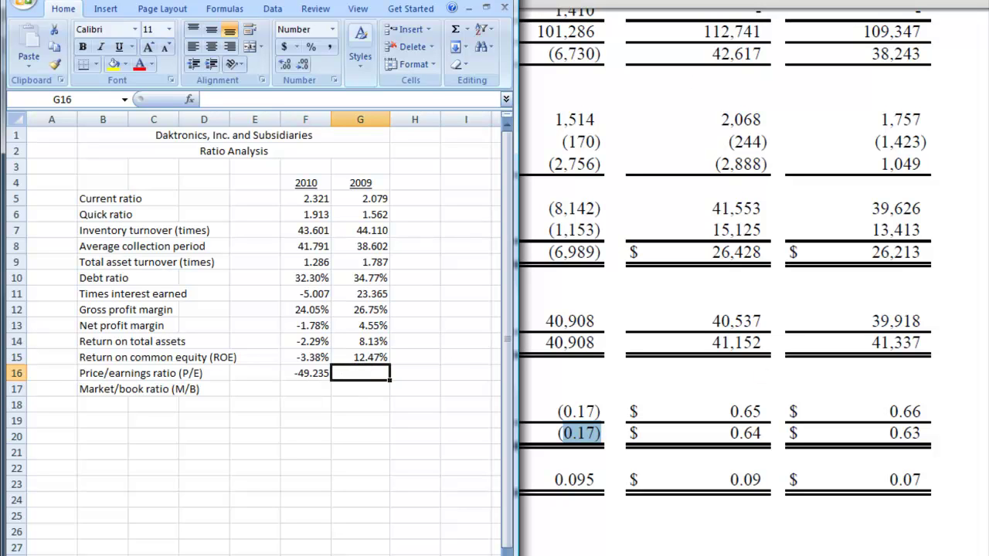
key(alt+Tab)
scroll(509, 309, up, 20)
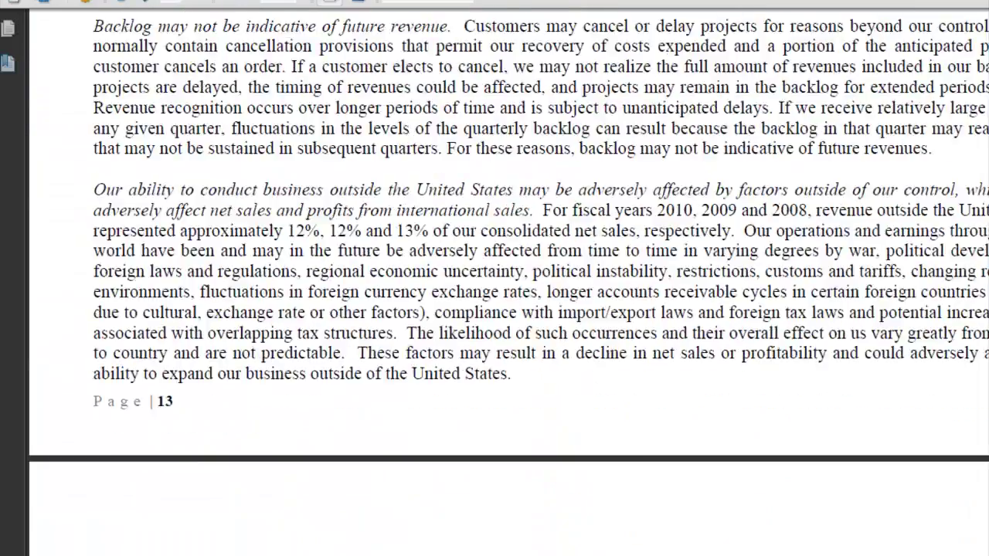
scroll(510, 309, up, 20)
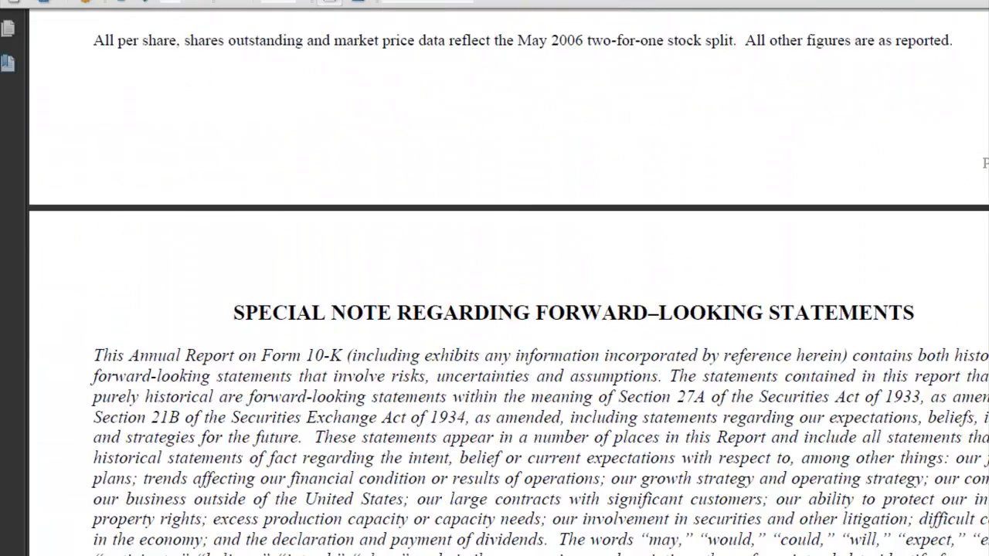
scroll(510, 309, down, 20)
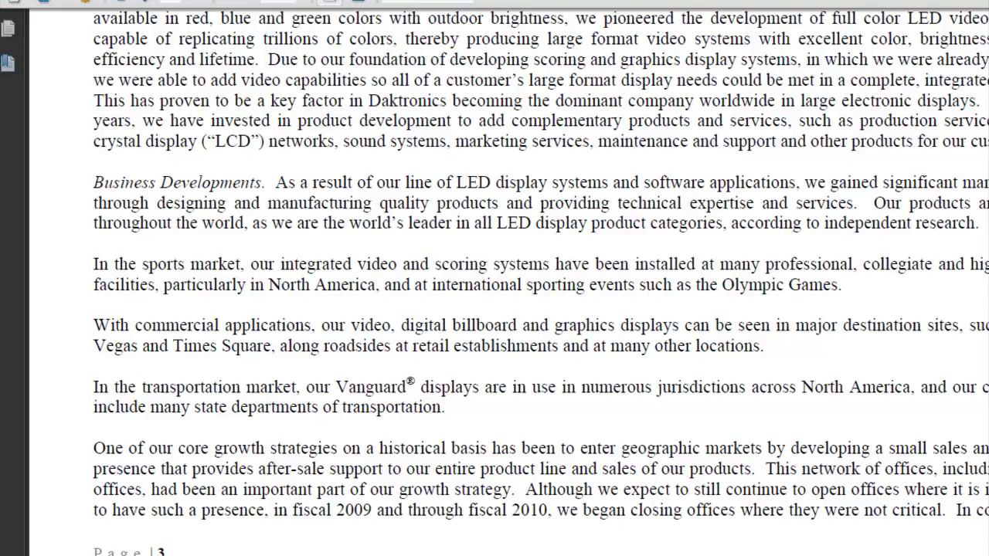
scroll(510, 309, up, 10)
scroll(974, 331, down, 3)
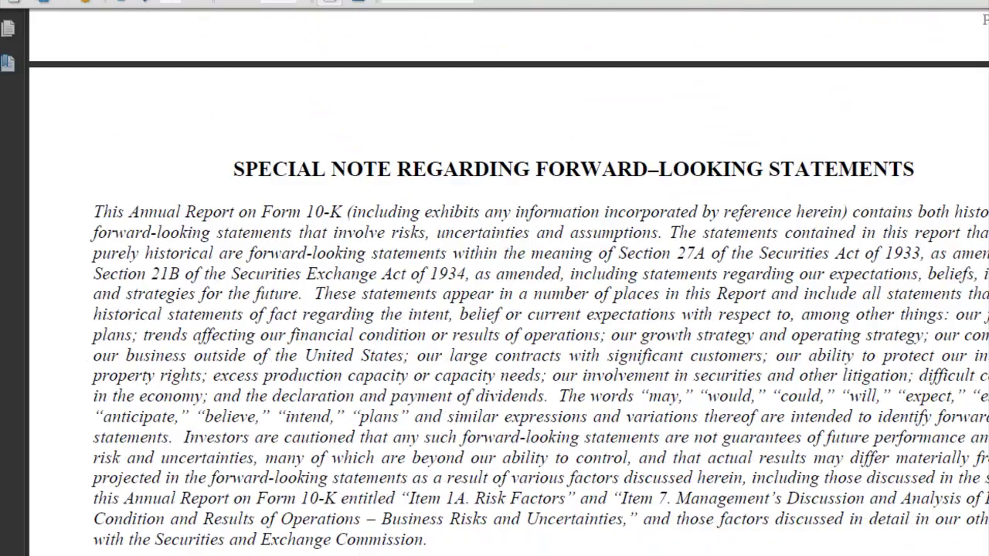
scroll(973, 330, up, 8)
scroll(509, 309, up, 12)
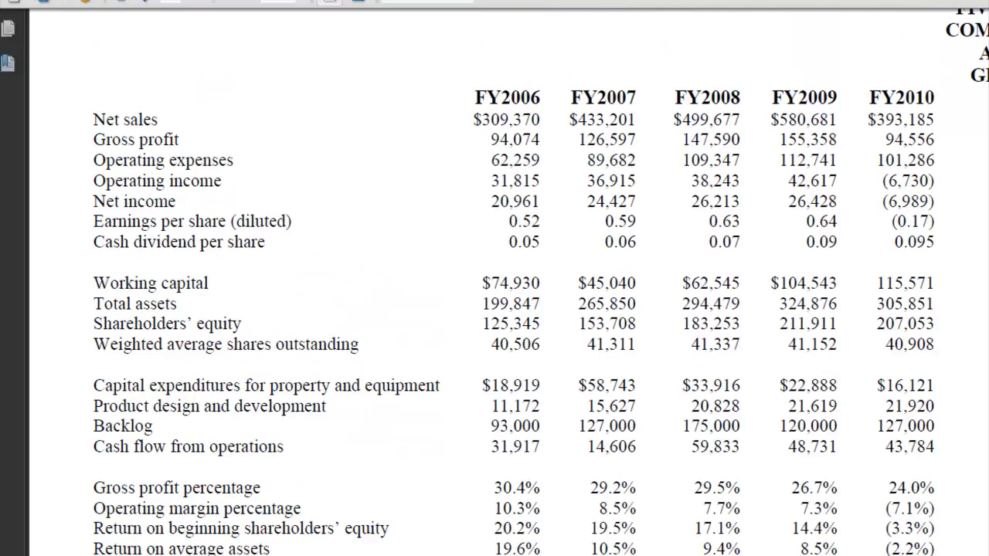
scroll(848, 22, down, 2)
scroll(835, 334, down, 1)
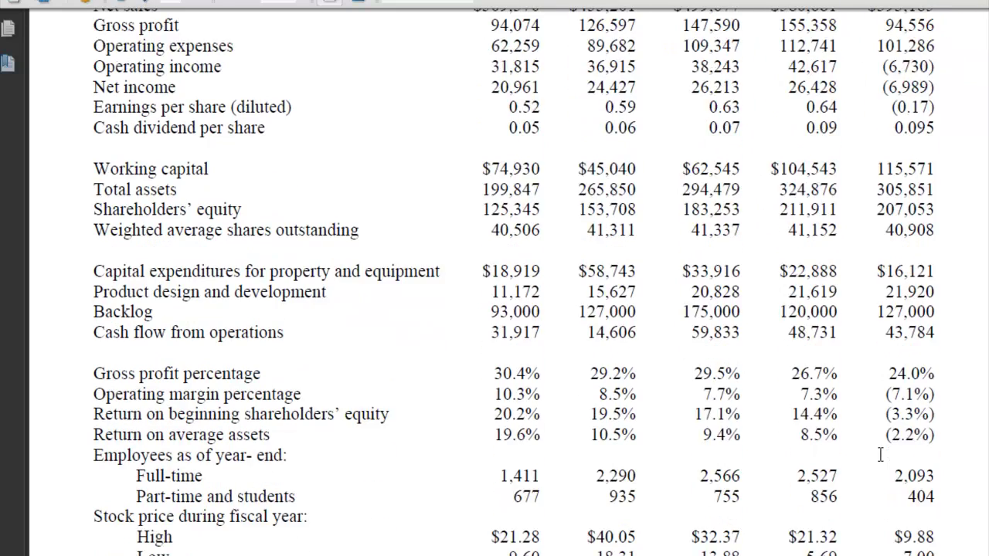
scroll(879, 454, down, 1)
scroll(941, 543, up, 2)
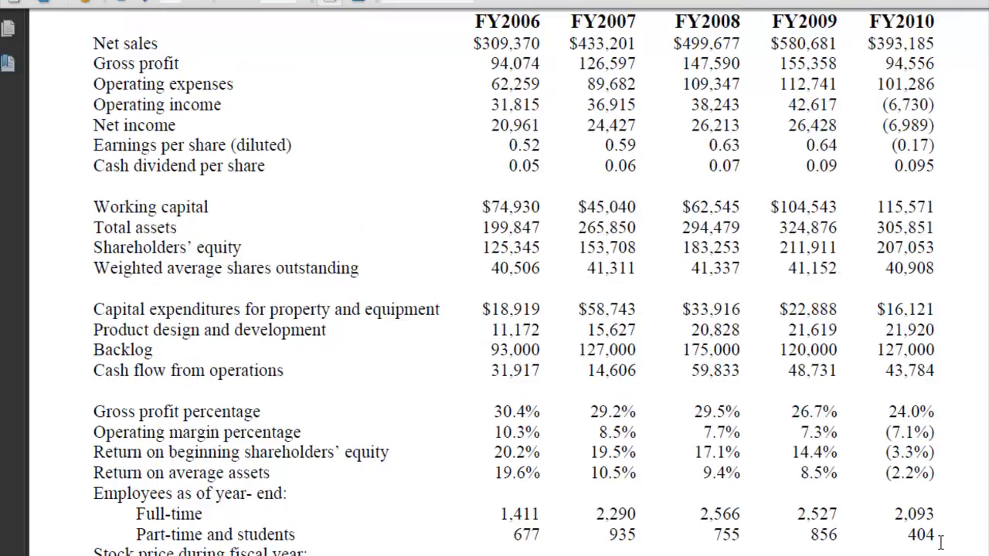
scroll(941, 543, up, 1)
scroll(940, 543, down, 2)
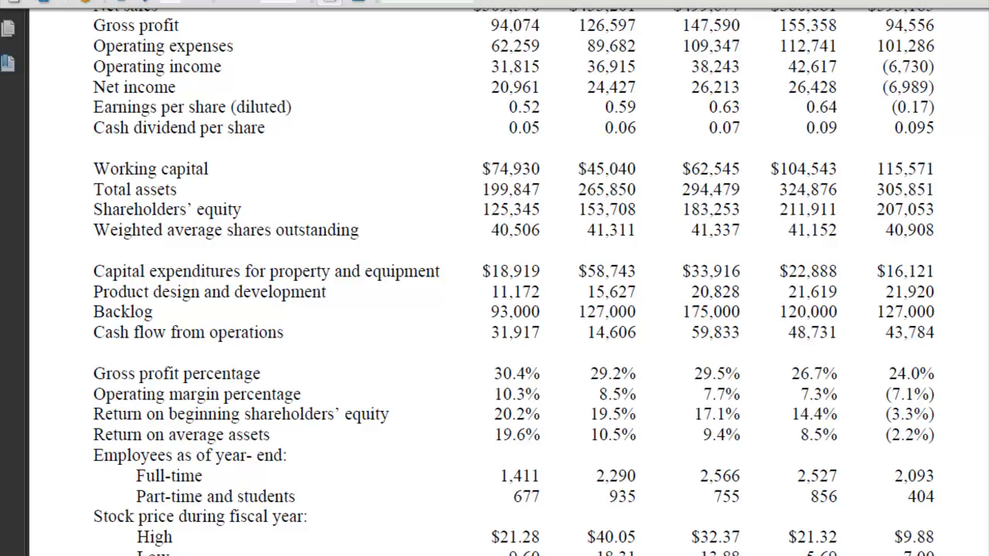
Begin the 2009 price/earnings ratio entry in Excel cell G16 with 8.96/.
key(alt+Tab)
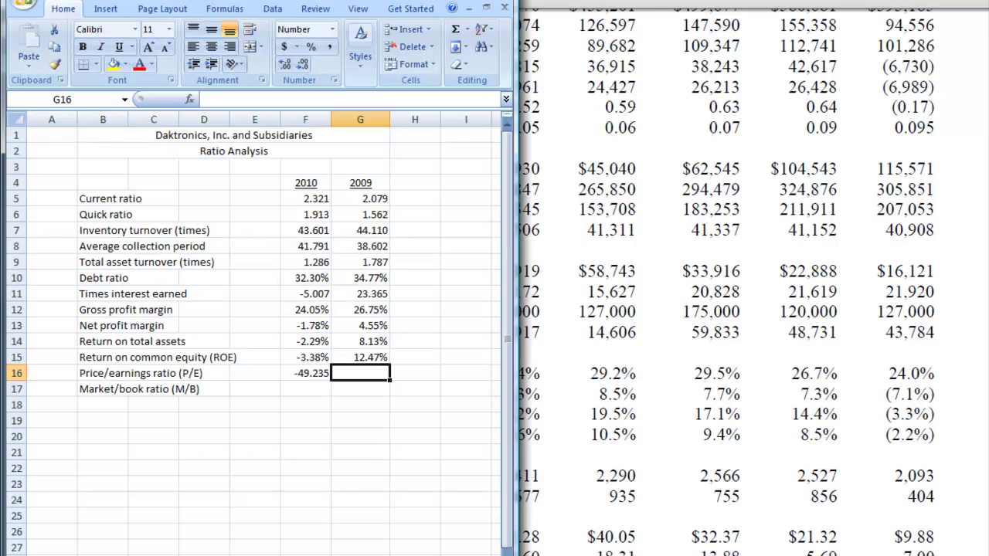
text(8.)
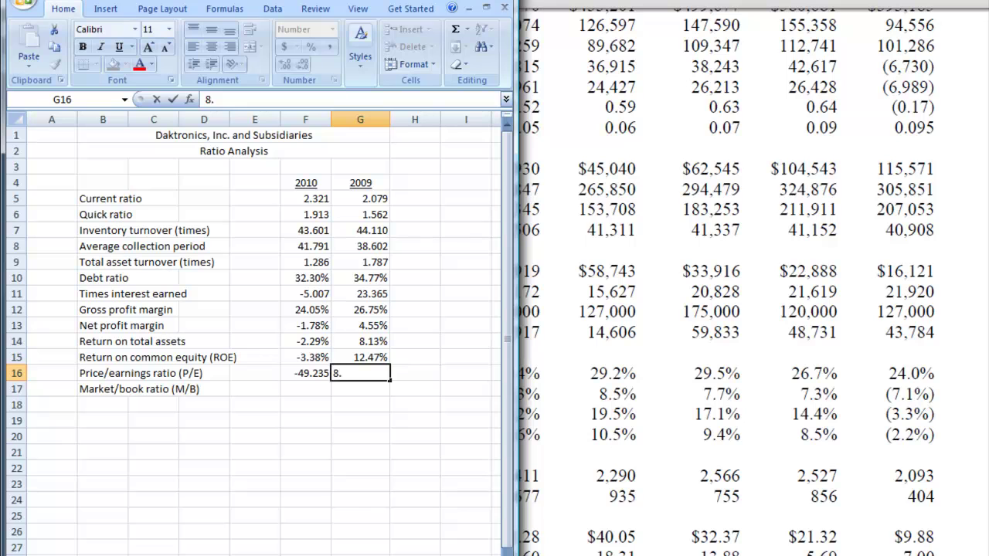
text(96/)
Return to the PDF's consolidated statements of operations and highlight the diluted earnings per share row.
click(957, 236)
scroll(971, 235, down, 5)
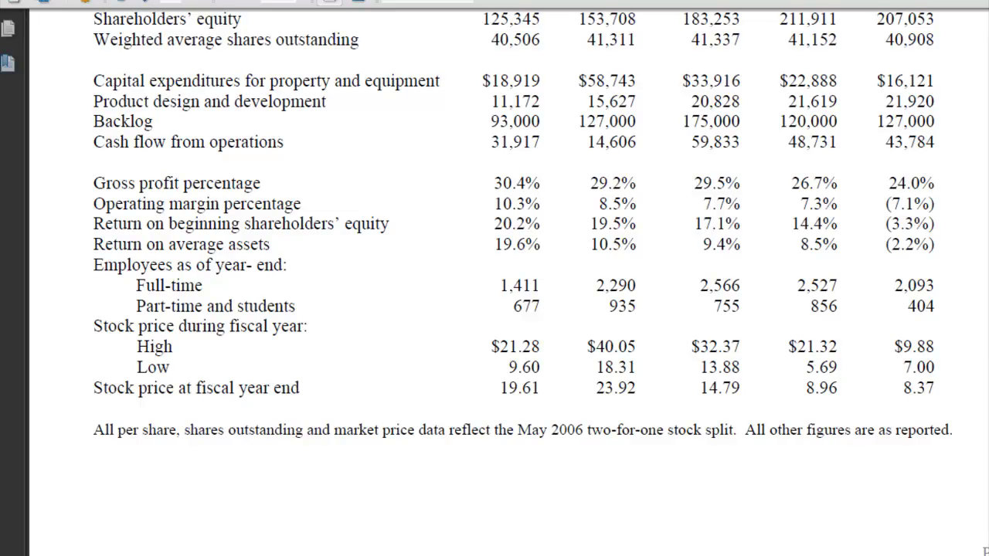
scroll(971, 234, down, 20)
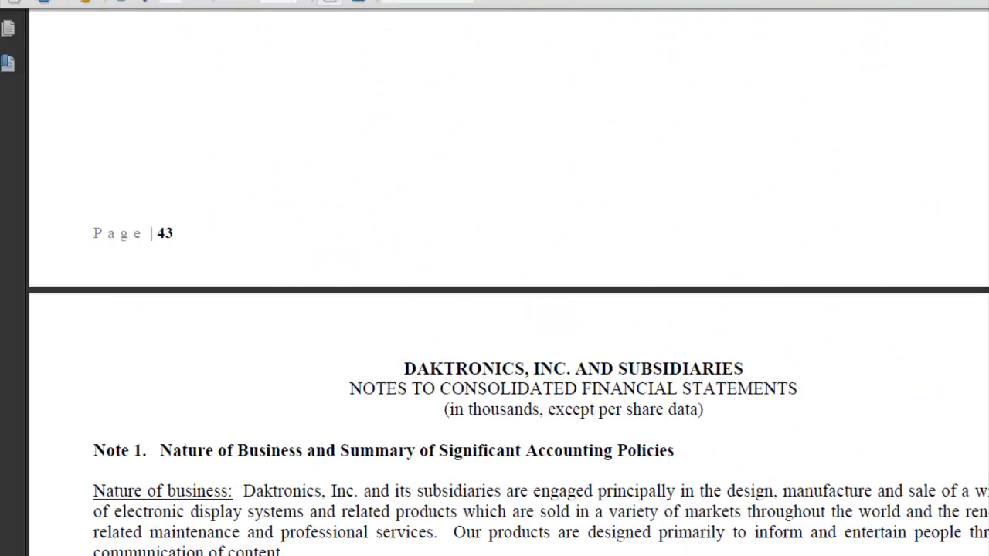
scroll(508, 392, up, 20)
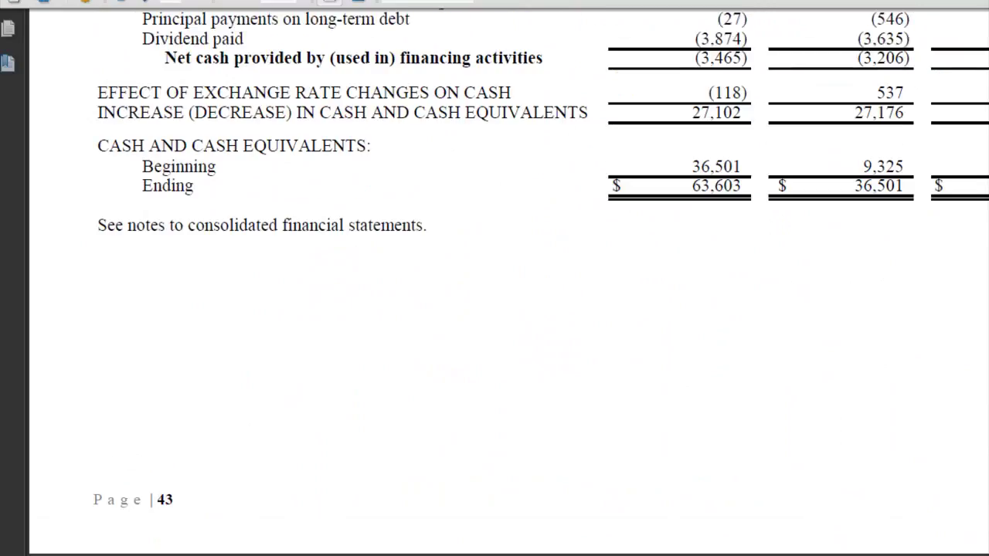
scroll(509, 392, up, 15)
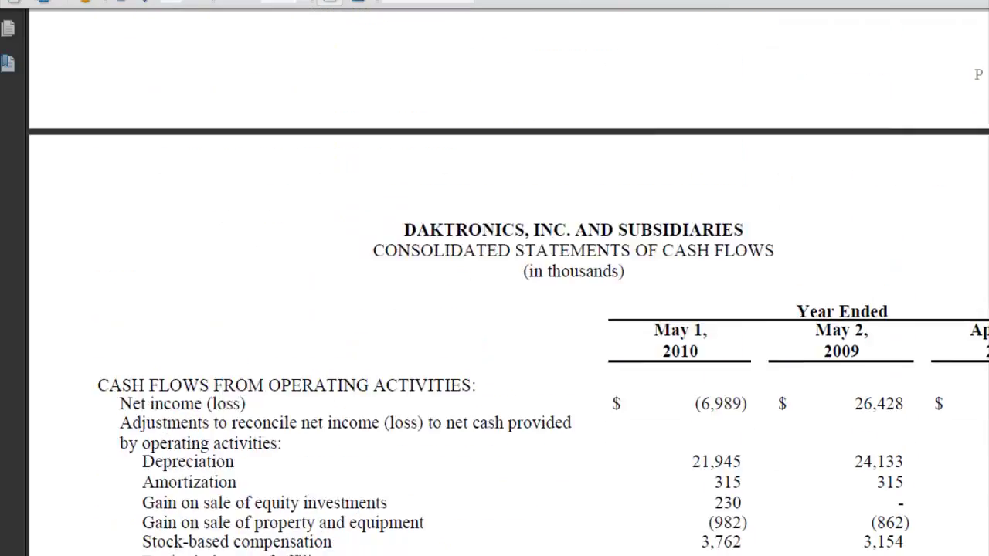
scroll(509, 309, up, 15)
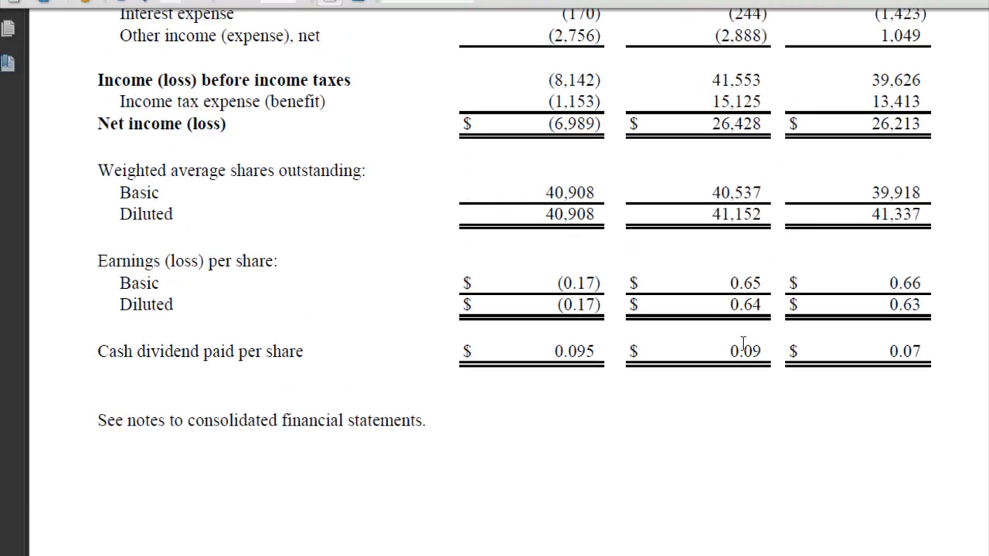
triple_click(751, 307)
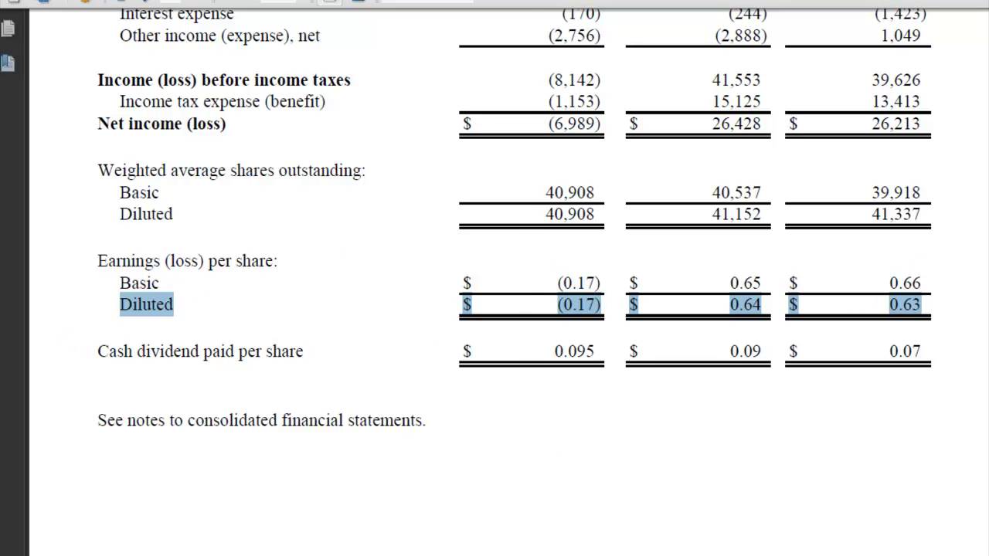
Complete the 2009 price/earnings ratio in Excel cell G16 as the formula =8.96/.64.
key(alt+Tab)
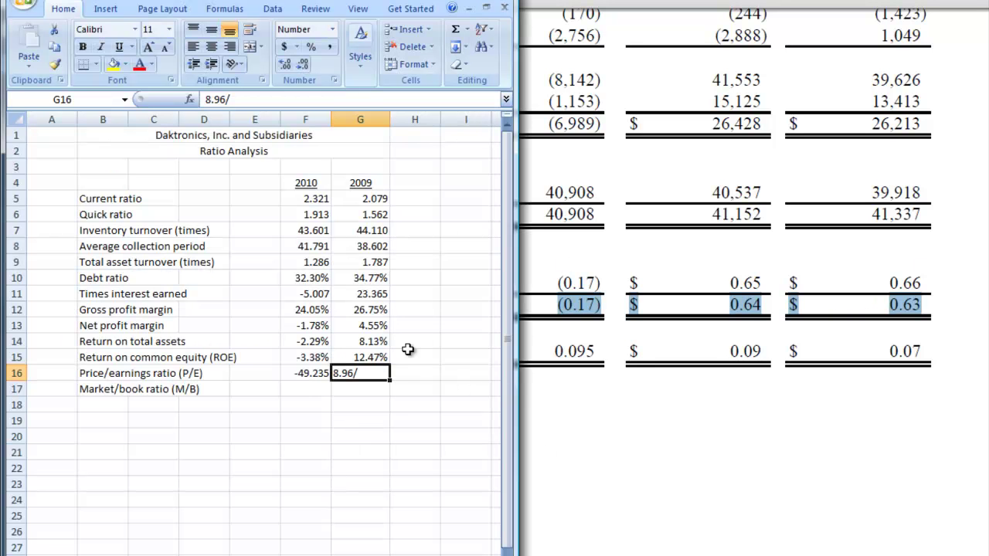
click(263, 97)
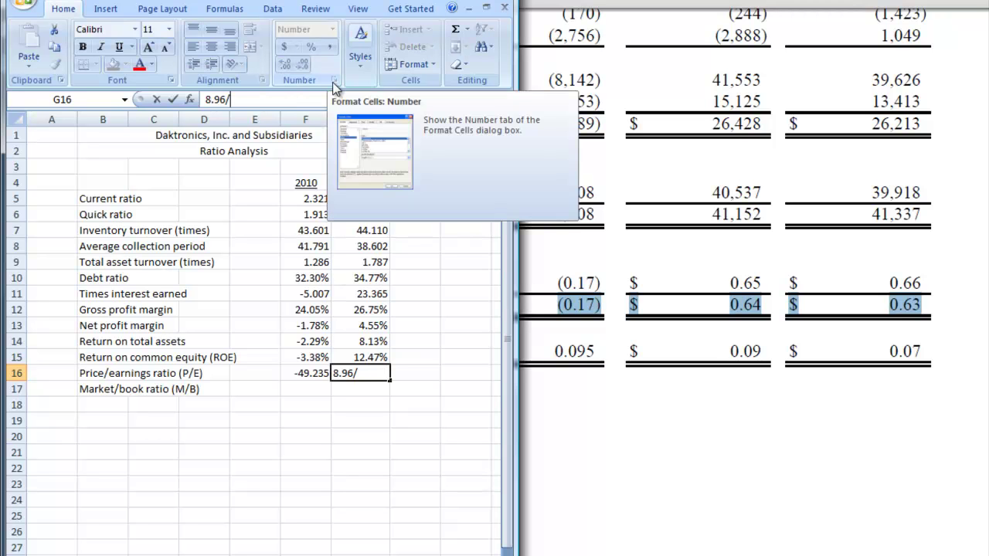
text(.64)
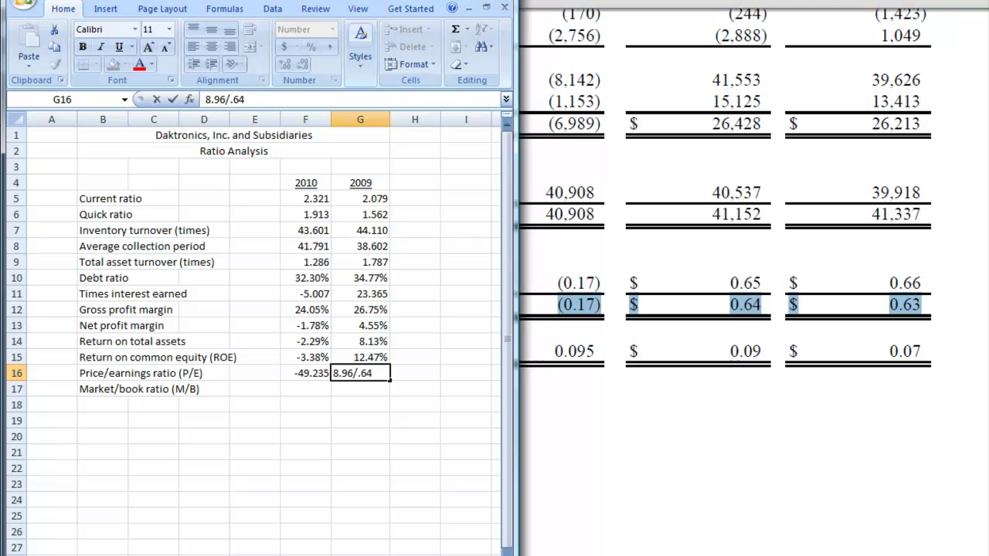
click(205, 99)
text(=)
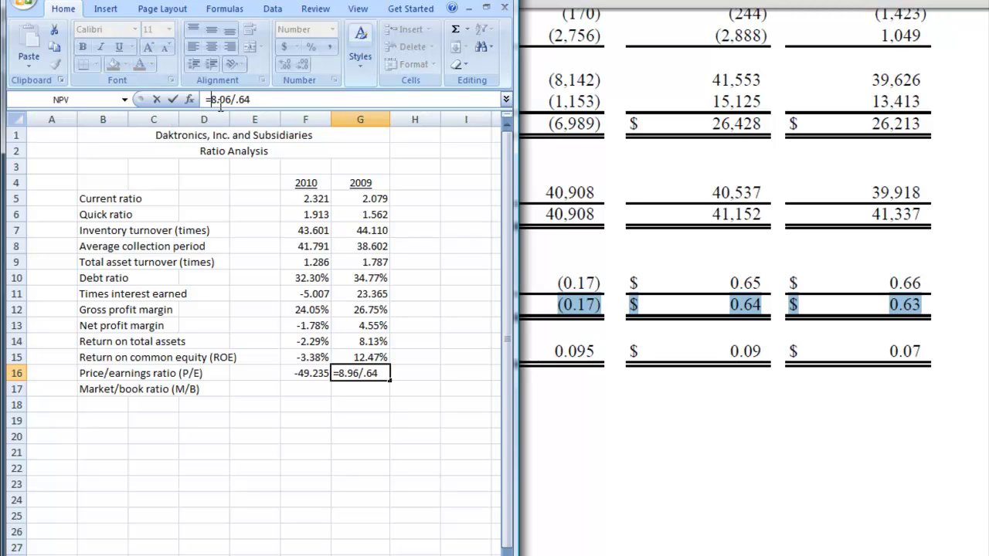
key(Return)
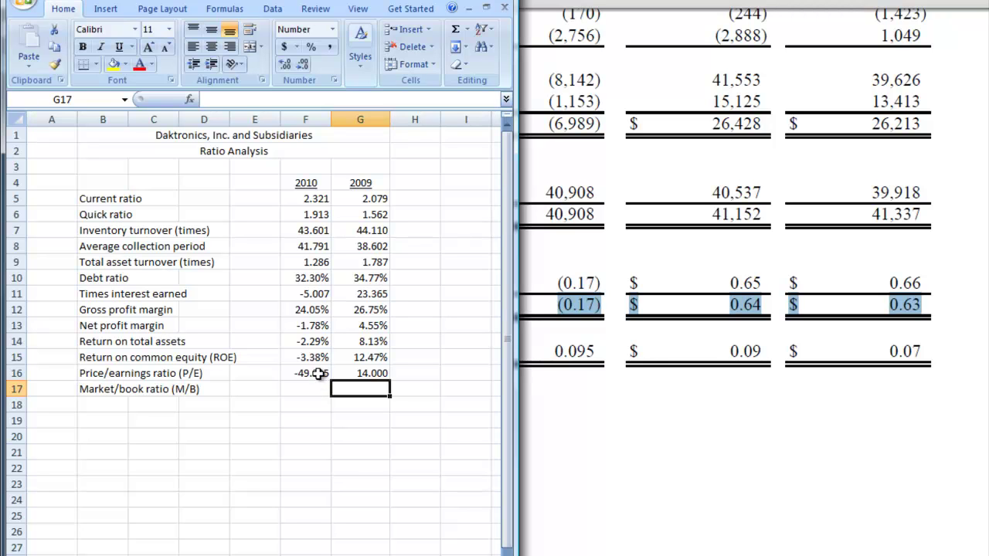
Copy the price/earnings formulas from F16:G16 into the market/book ratio row at F17:G17.
drag(316, 373, 358, 373)
right_click(357, 373)
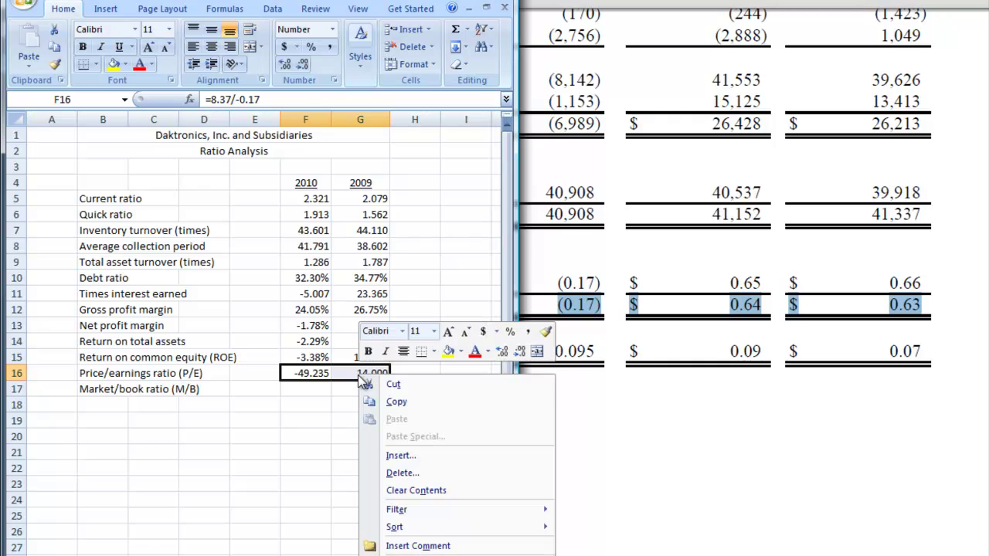
click(379, 404)
click(320, 390)
right_click(320, 390)
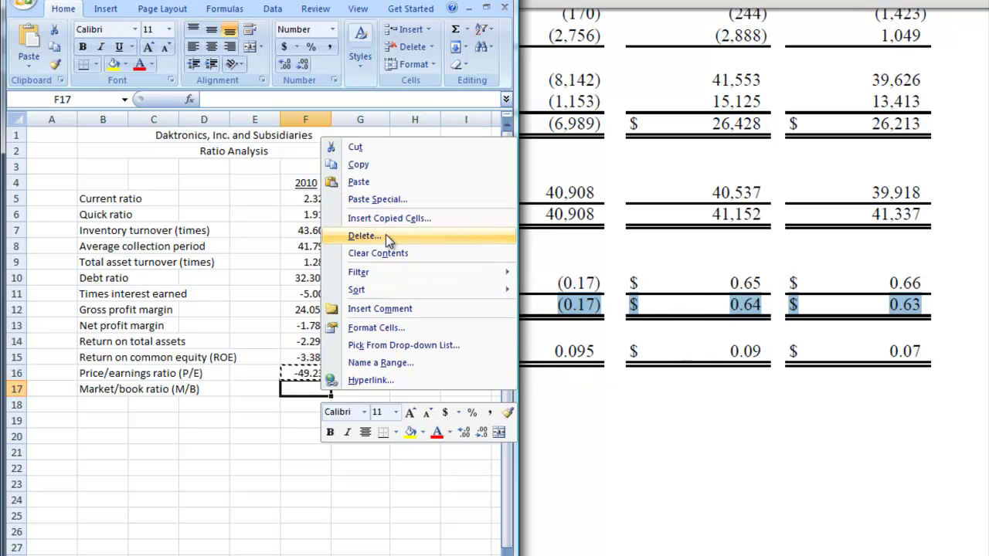
click(384, 186)
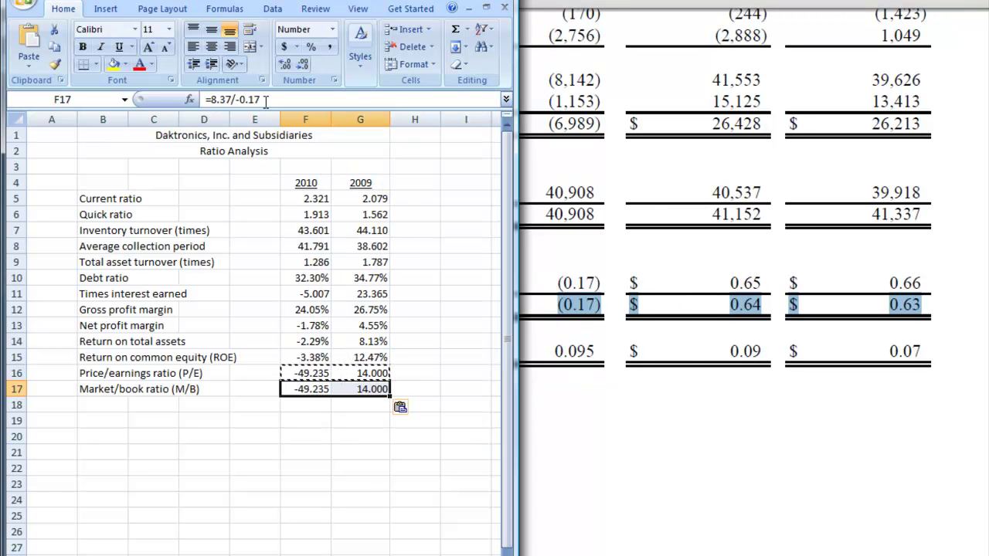
Replace the -0.17 divisor in the 2010 market/book formula in F17 with an opening parenthesis, giving =8.37/(.
drag(261, 99, 239, 98)
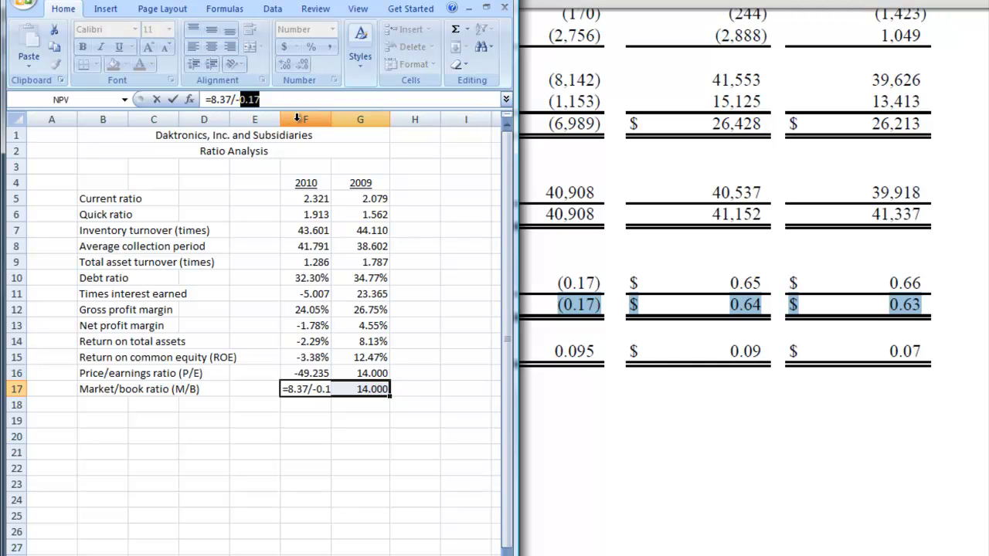
key(BackSpace)
key(BackSpace)
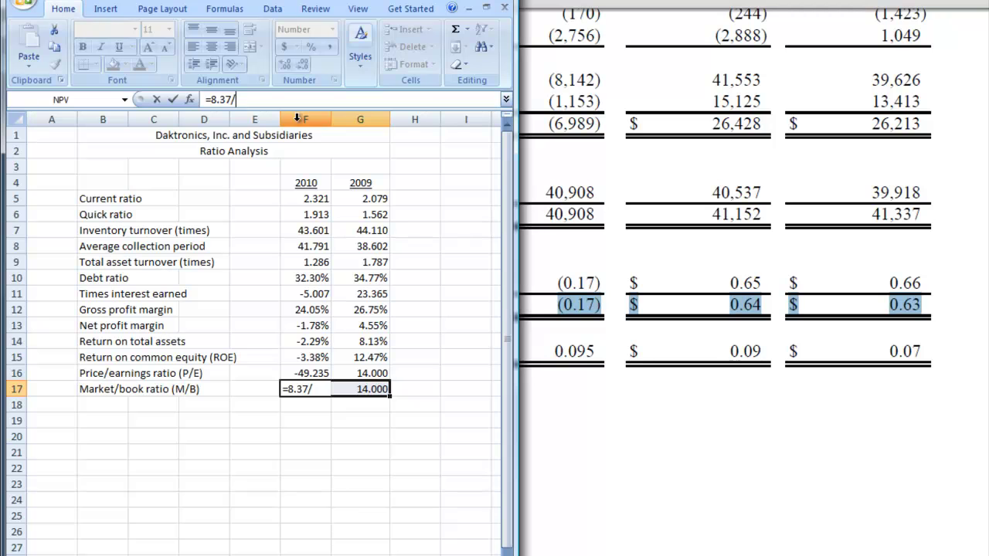
text(()
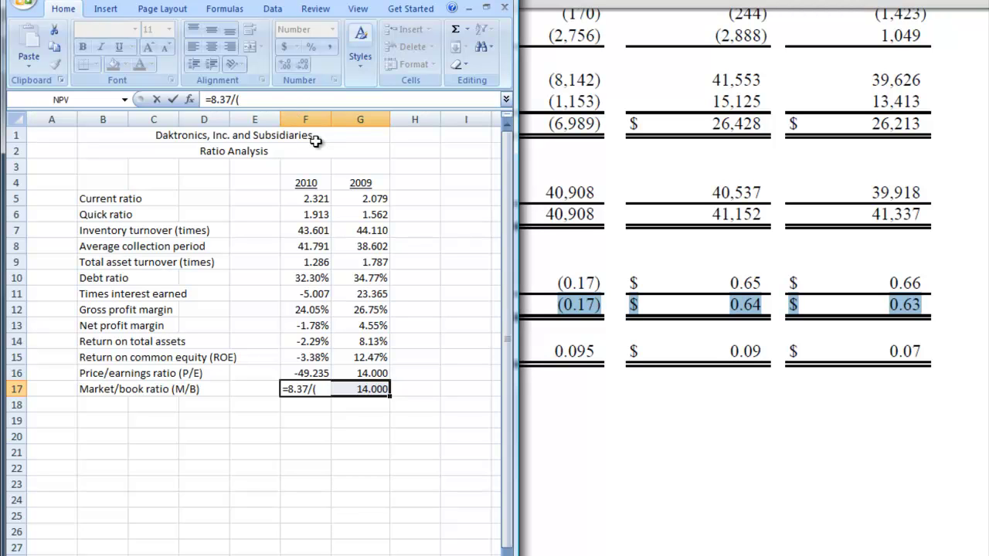
Look up 2010 total shareholders' equity in the PDF balance sheet and extend the formula in Excel cell F17 to =8.37/(207053/.
click(757, 469)
scroll(757, 466, up, 8)
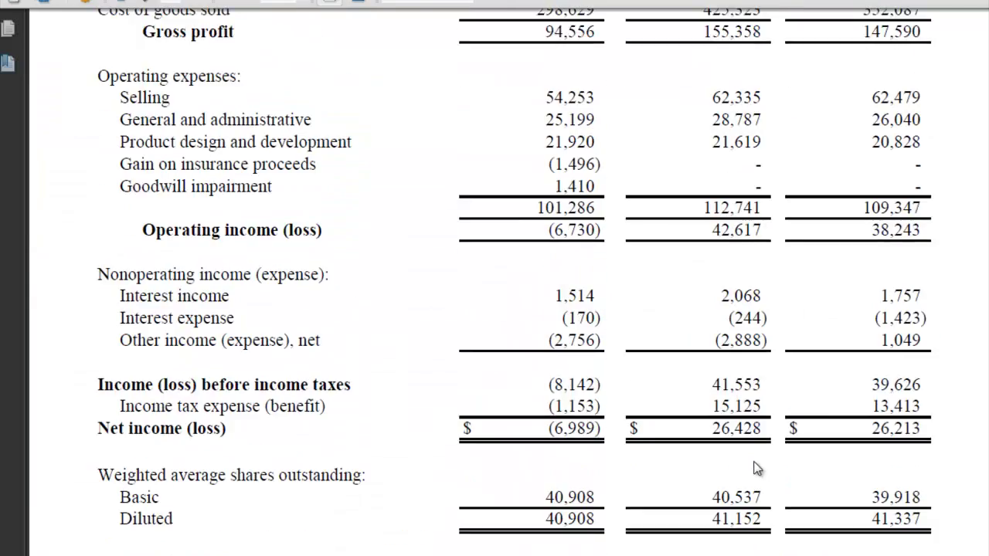
scroll(753, 461, up, 8)
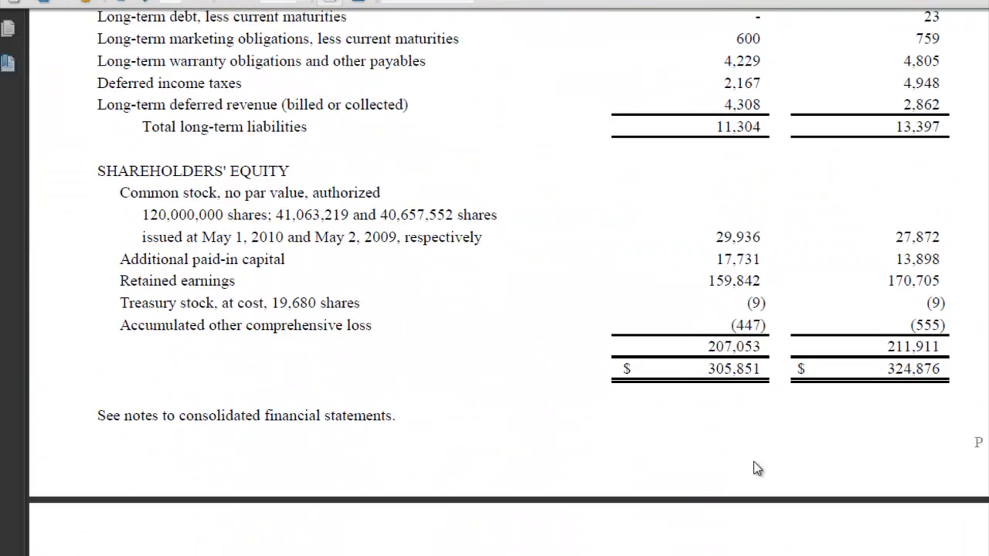
scroll(757, 468, up, 1)
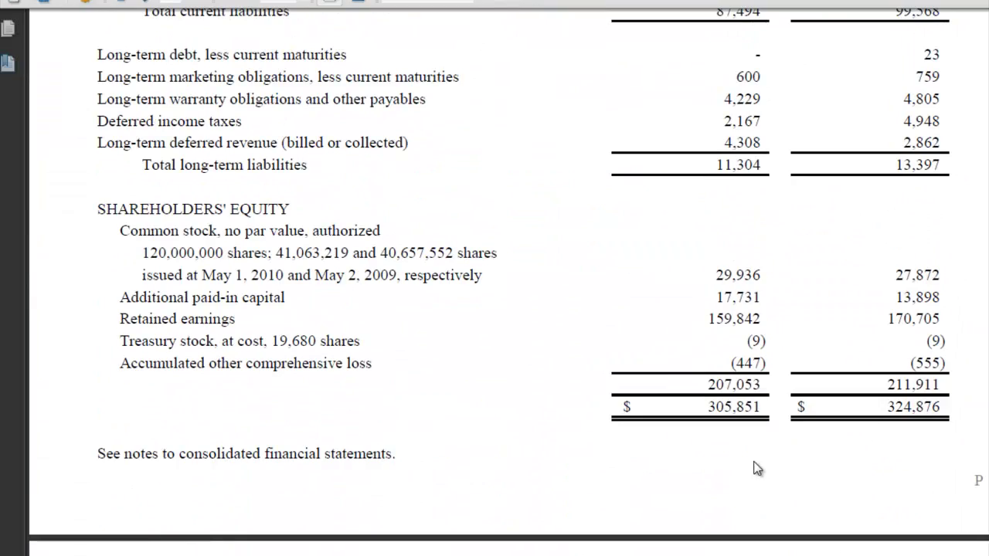
double_click(746, 384)
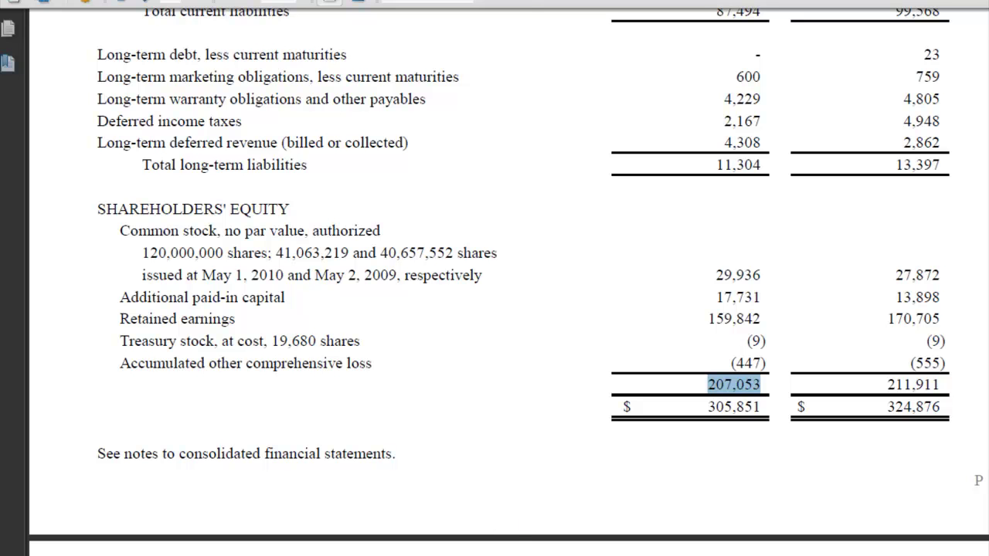
click(185, 552)
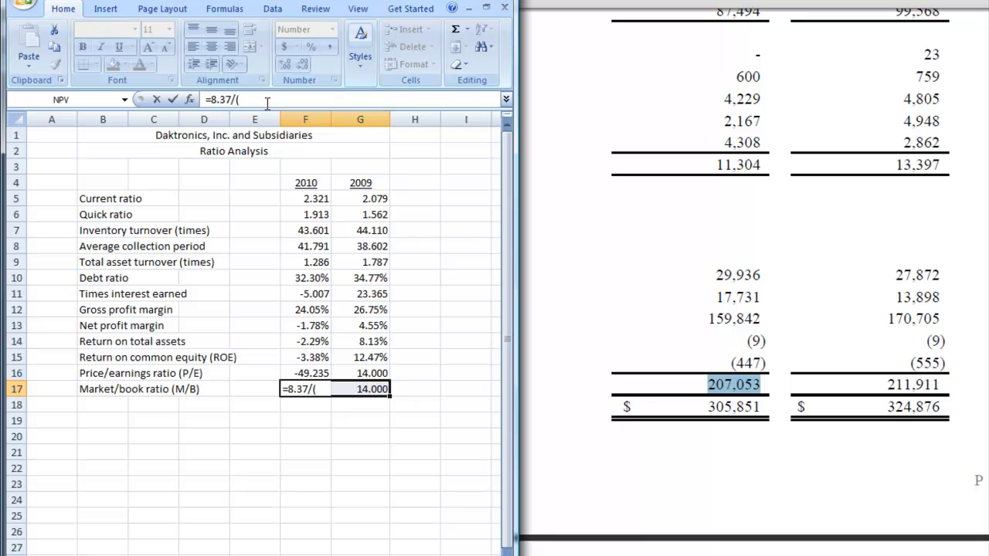
text(207053)
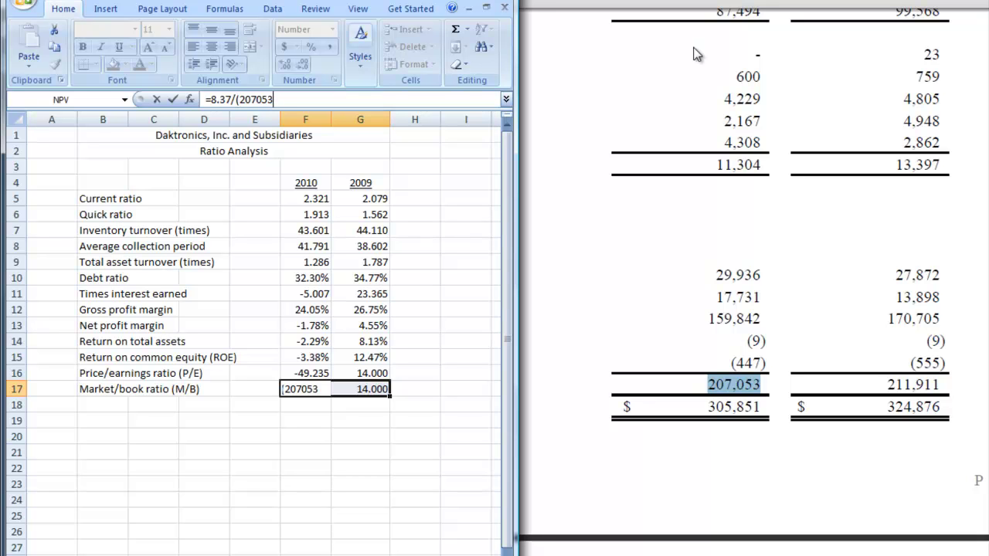
text(/)
Highlight the 2010 issued shares in thousands in the PDF balance sheet and complete Excel cell F17 as =8.37/(207053/41063).
click(733, 451)
scroll(730, 451, up, 2)
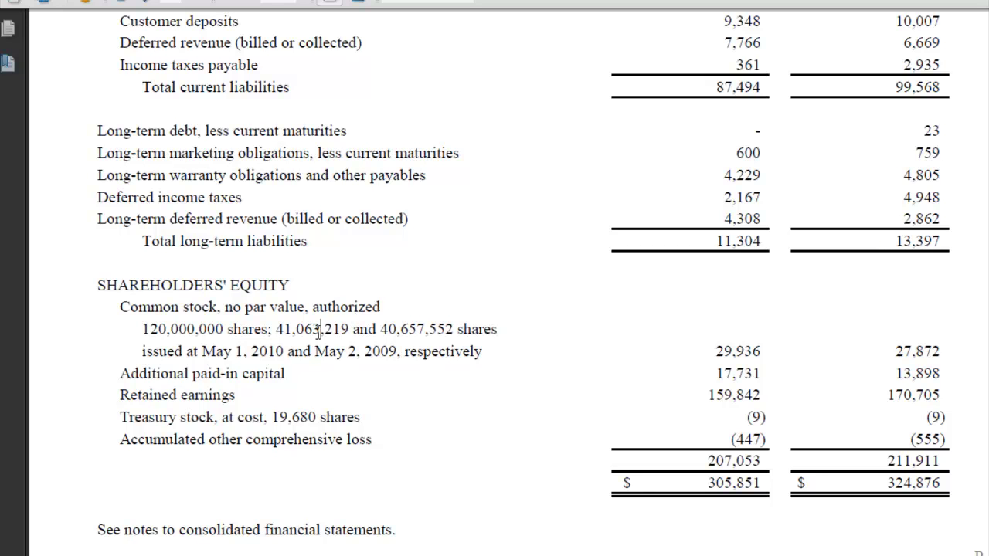
drag(321, 328, 275, 328)
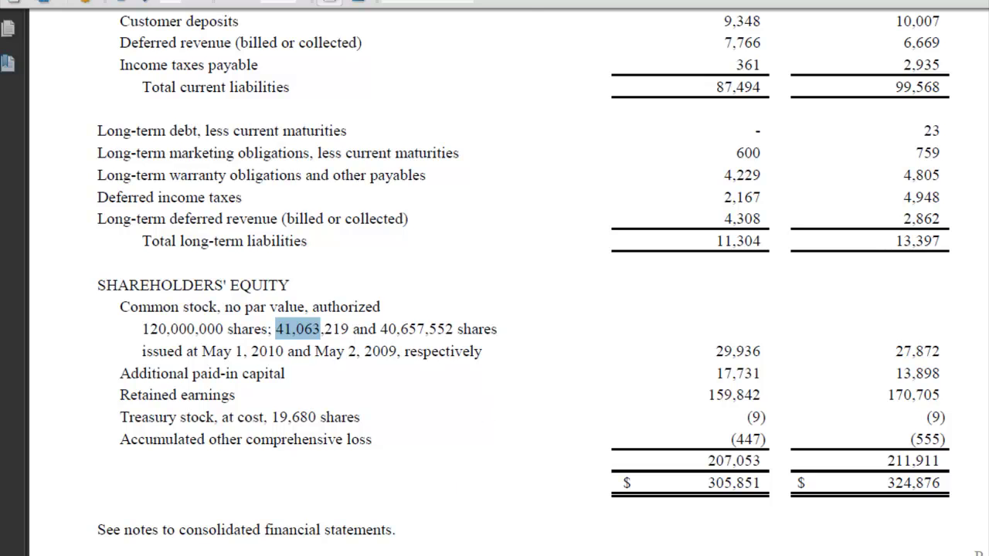
key(alt+Tab)
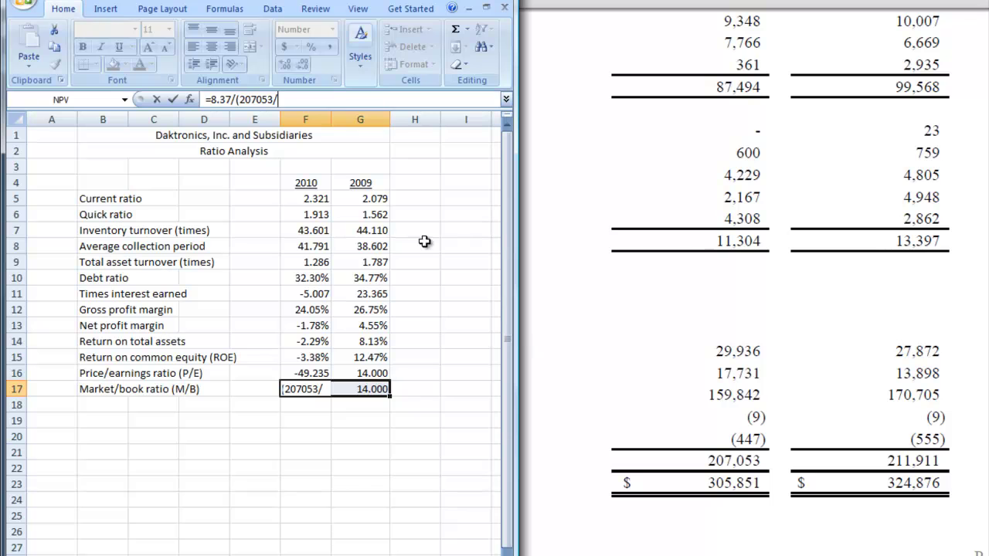
text(41063))
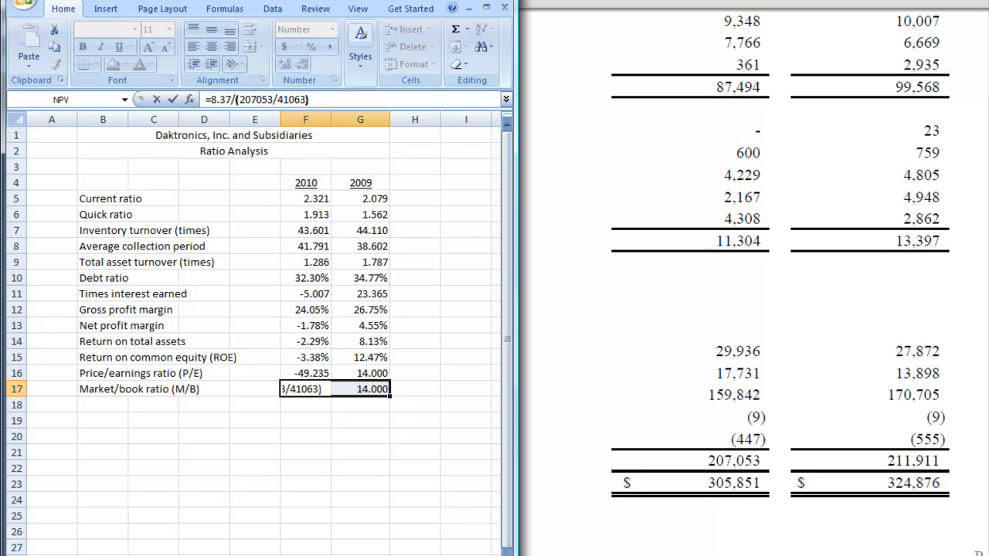
key(Return)
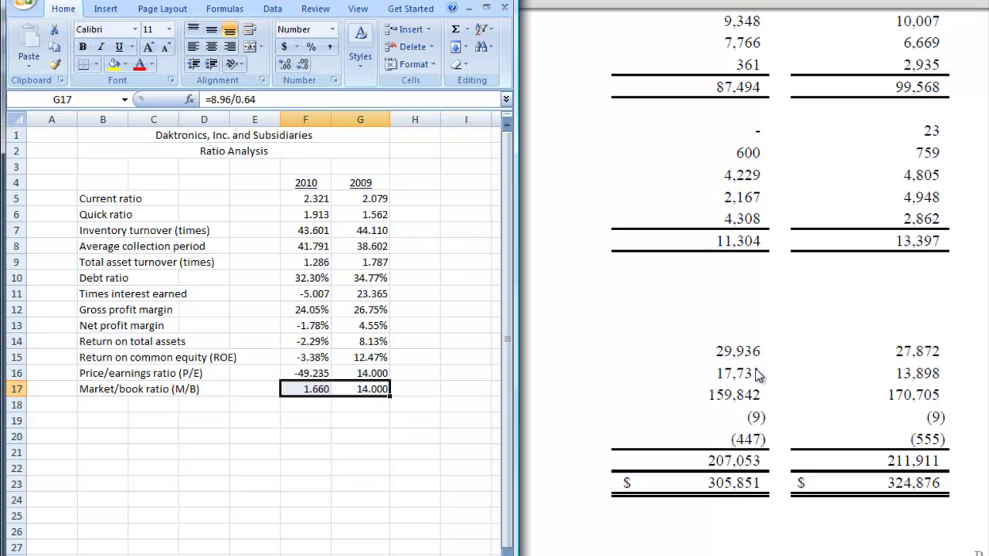
click(316, 389)
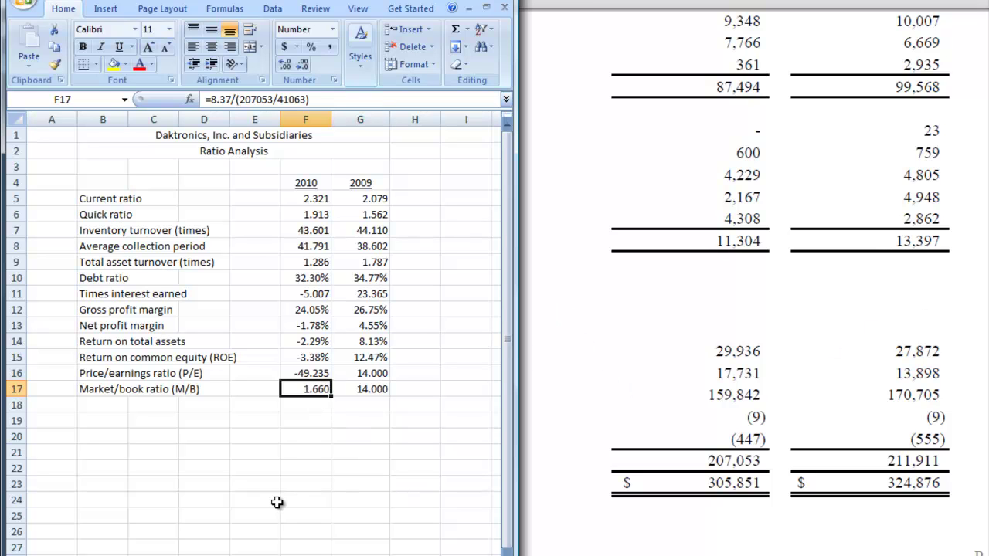
Replace the divisor in the 2009 market/book formula in G17 with 2009 shareholders' equity, so it reads =8.96/(211911/.
click(369, 389)
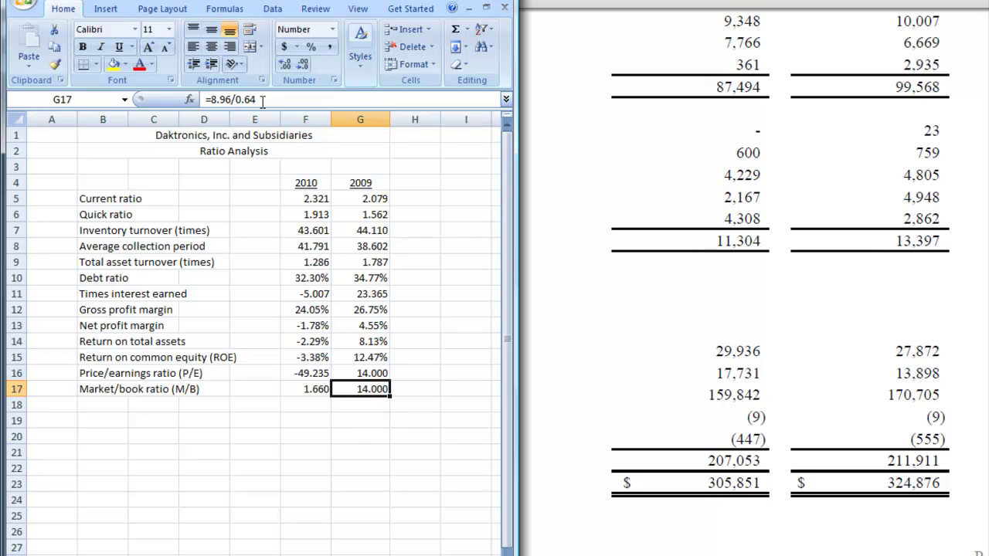
drag(263, 99, 237, 99)
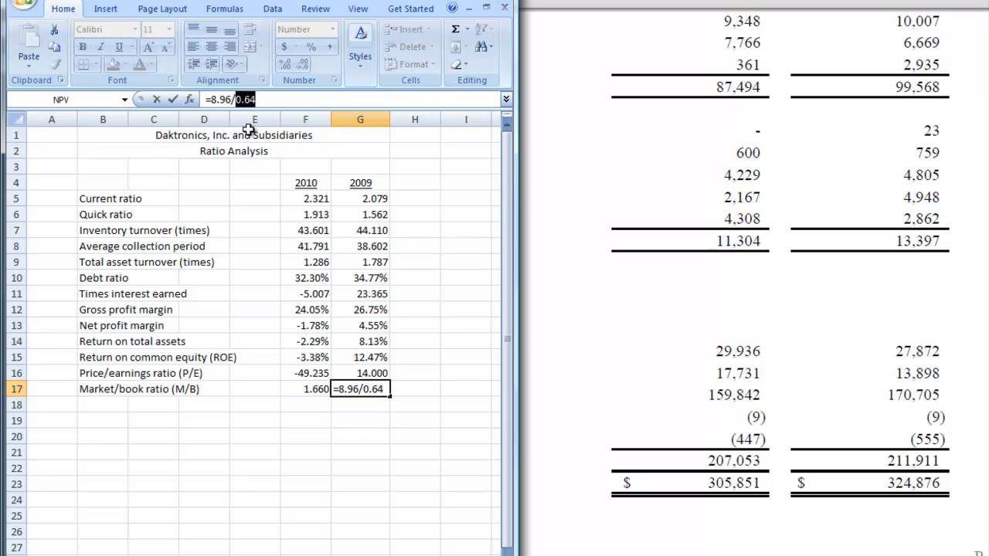
key(BackSpace)
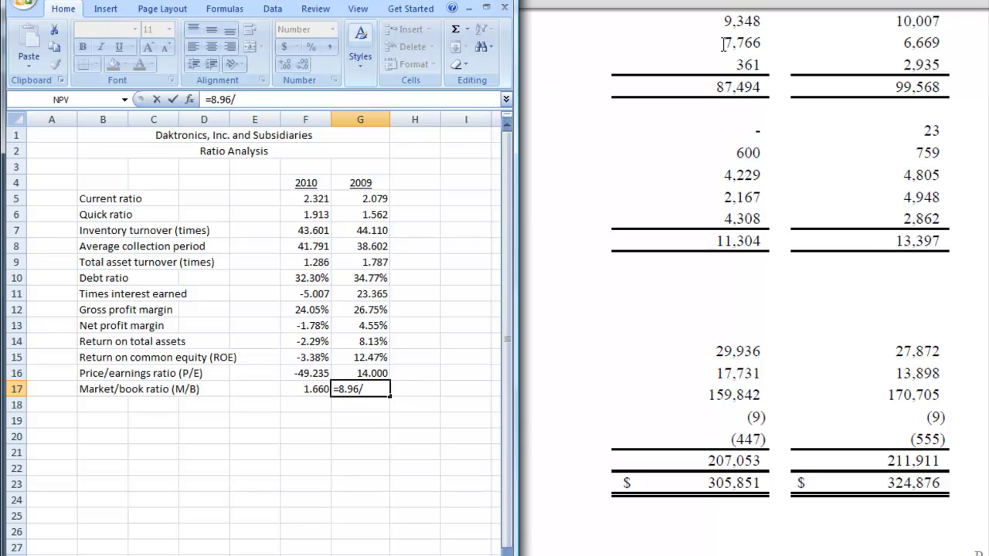
text((21191)
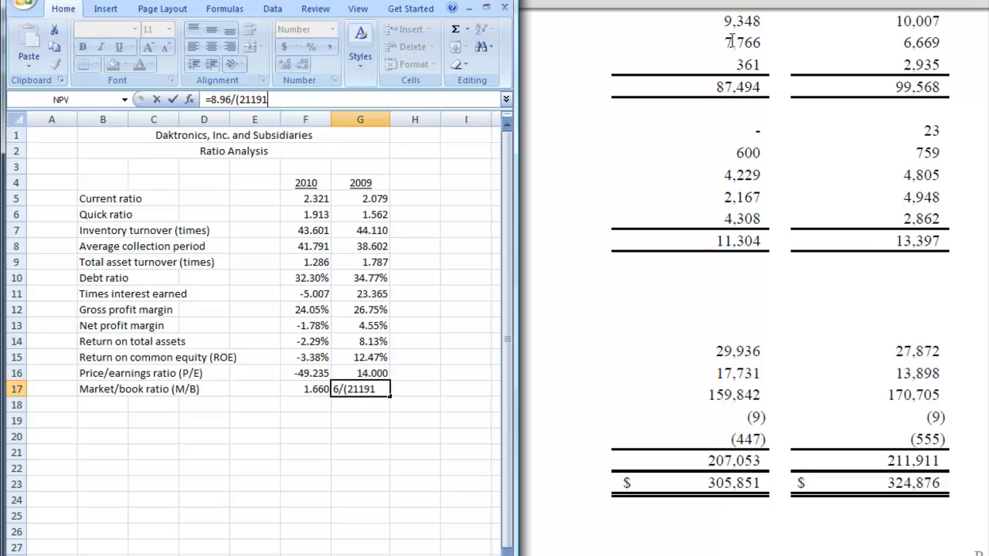
text(1/)
Highlight the 2009 issued shares in the PDF balance sheet and complete Excel cell G17 as =8.96/(211911/40658), with shares rounded to thousands.
click(624, 341)
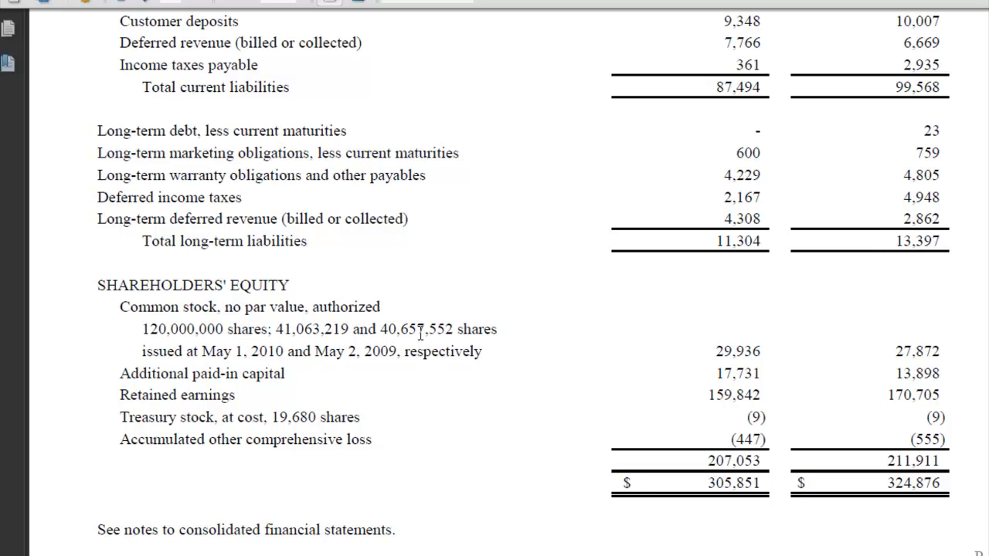
drag(424, 329, 380, 329)
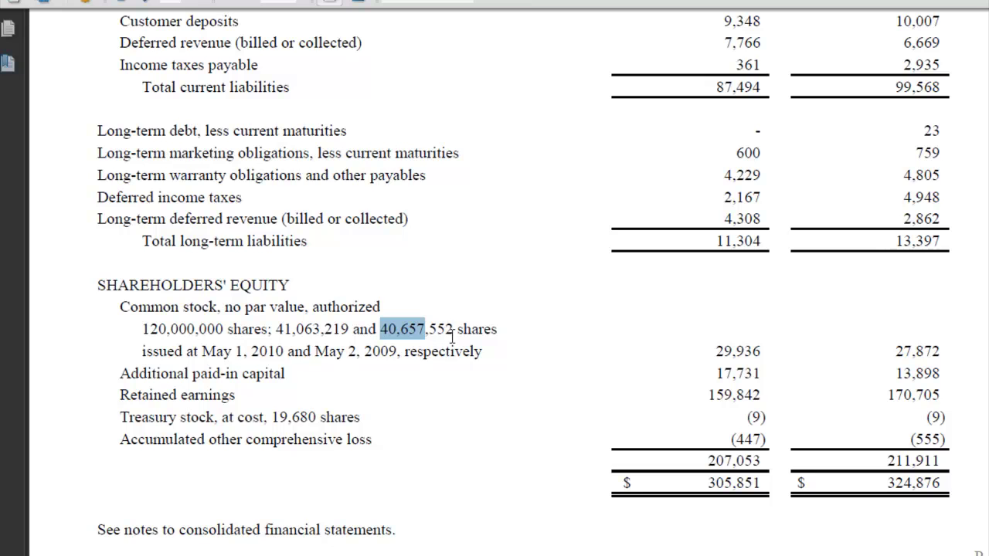
key(alt+Tab)
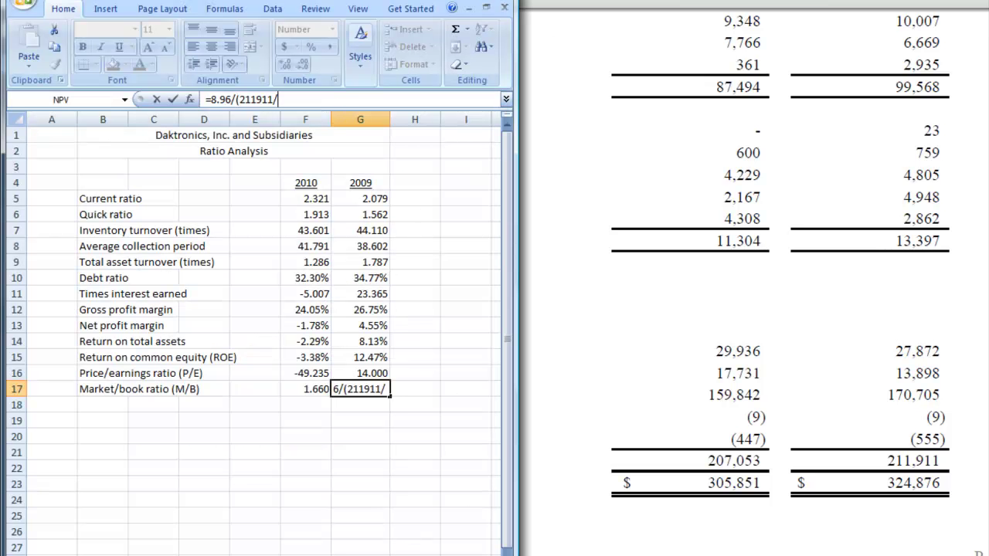
text(40658)
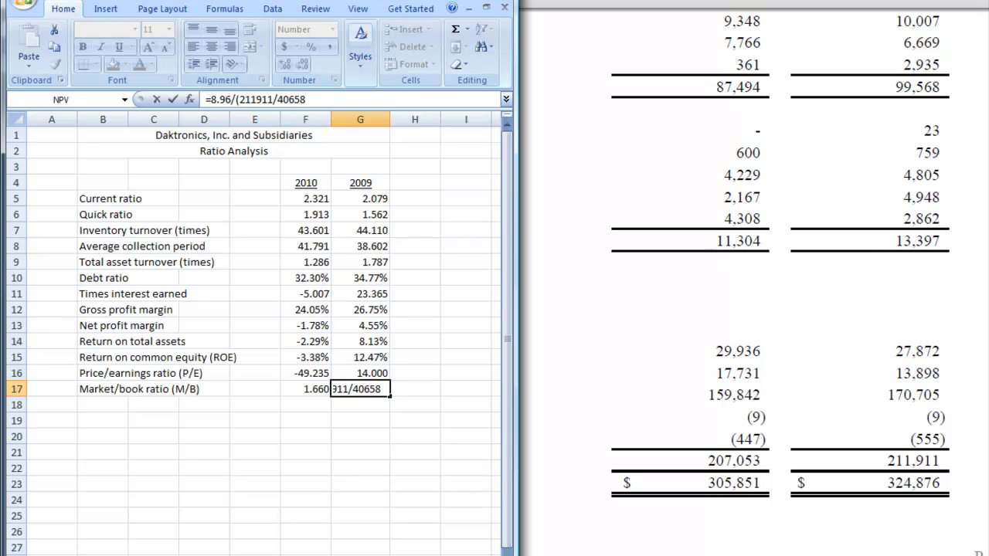
text())
key(Return)
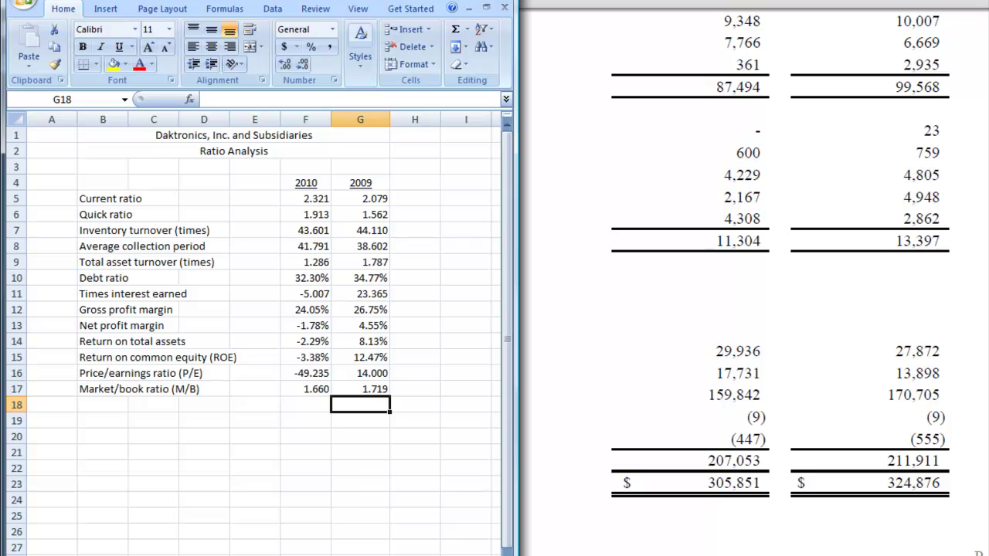